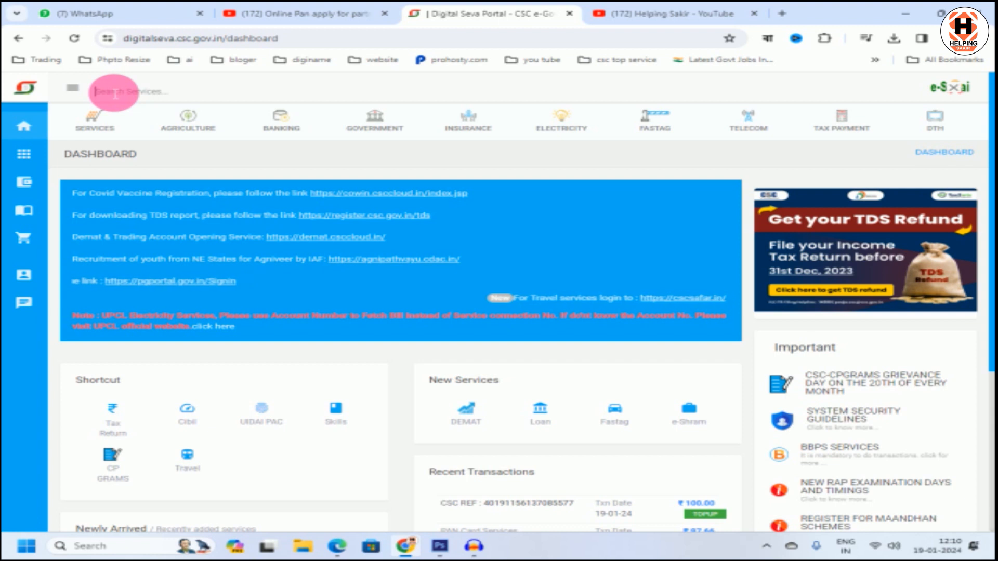
Find the PAN service on Digital Seva and open UTIITSL's Request for Changes/Correction in PAN Data (CSF) form, dismissing the notices.
type("pa")
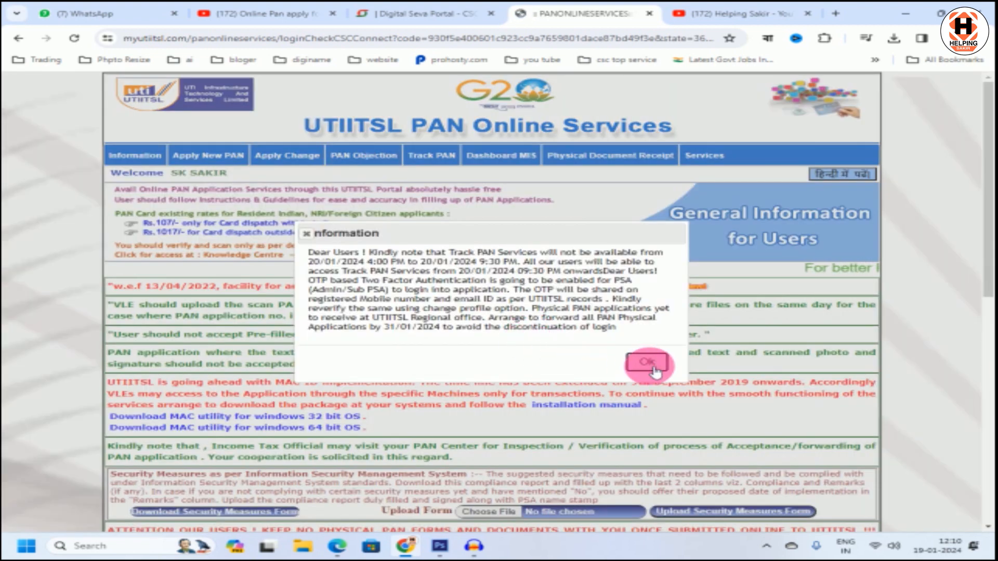
left_click(646, 362)
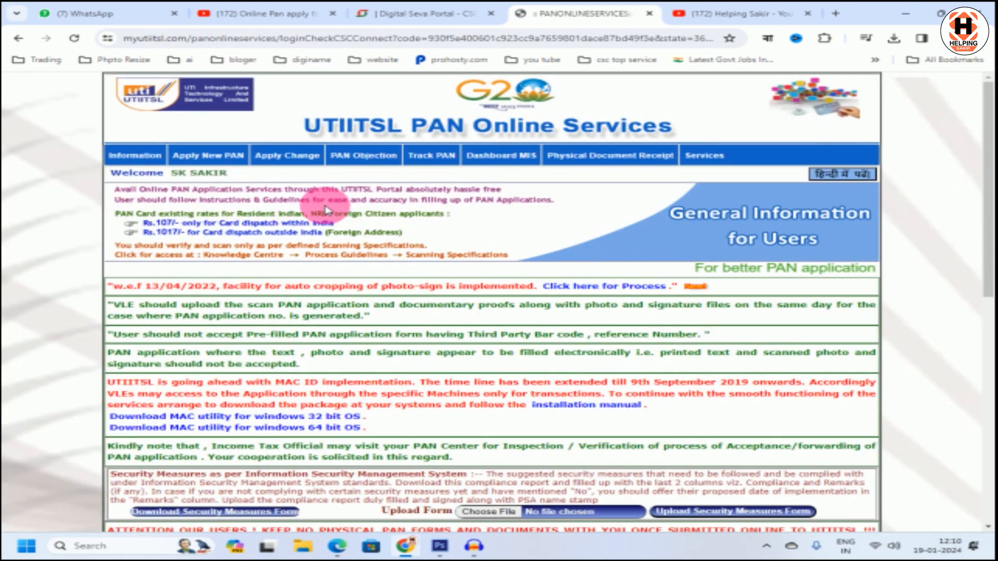
mouse_move(291, 166)
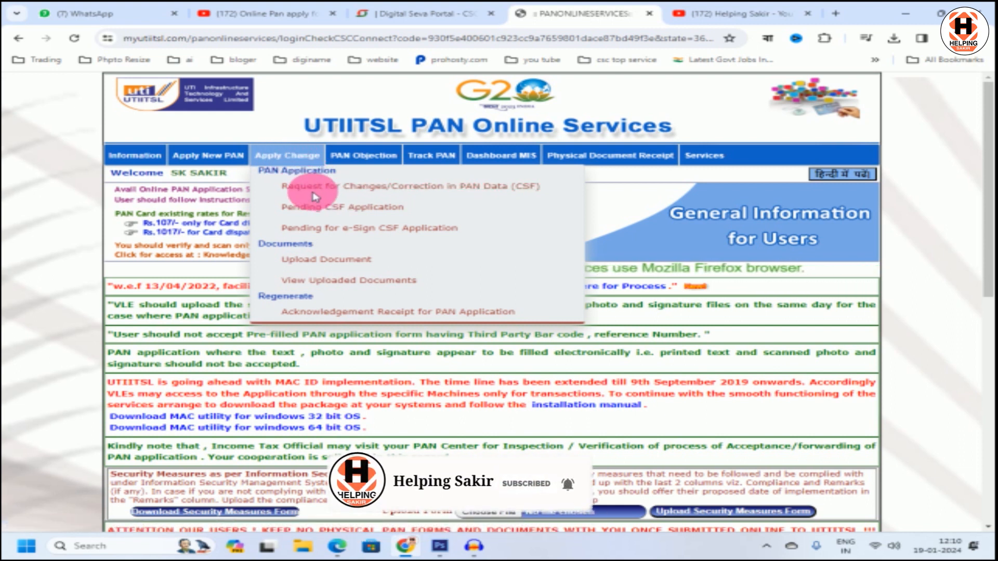
left_click(431, 188)
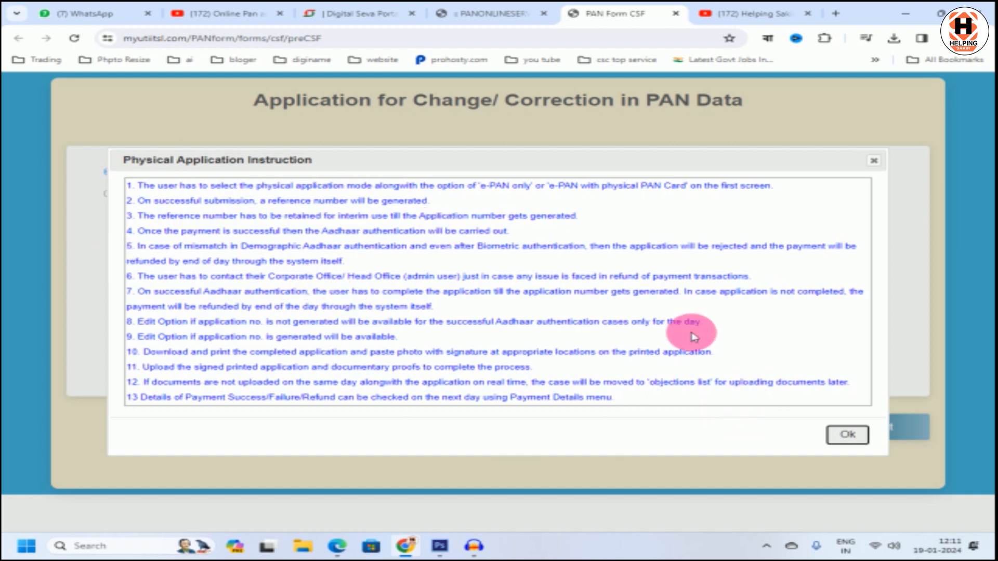
left_click(846, 435)
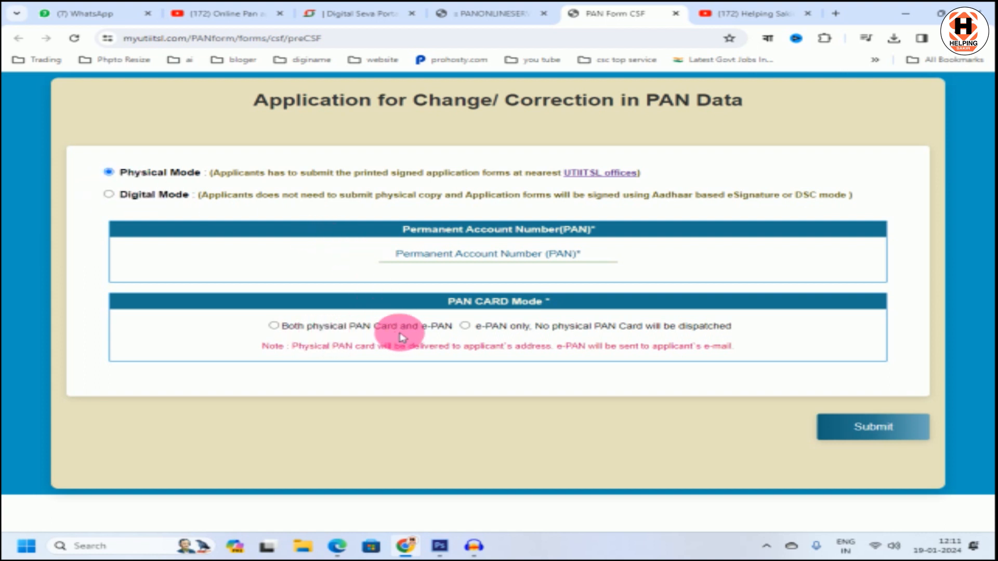
Enter and re-enter the applicant's PAN, choose both physical PAN card and e-PAN, and submit the physical mode application.
left_click(443, 256)
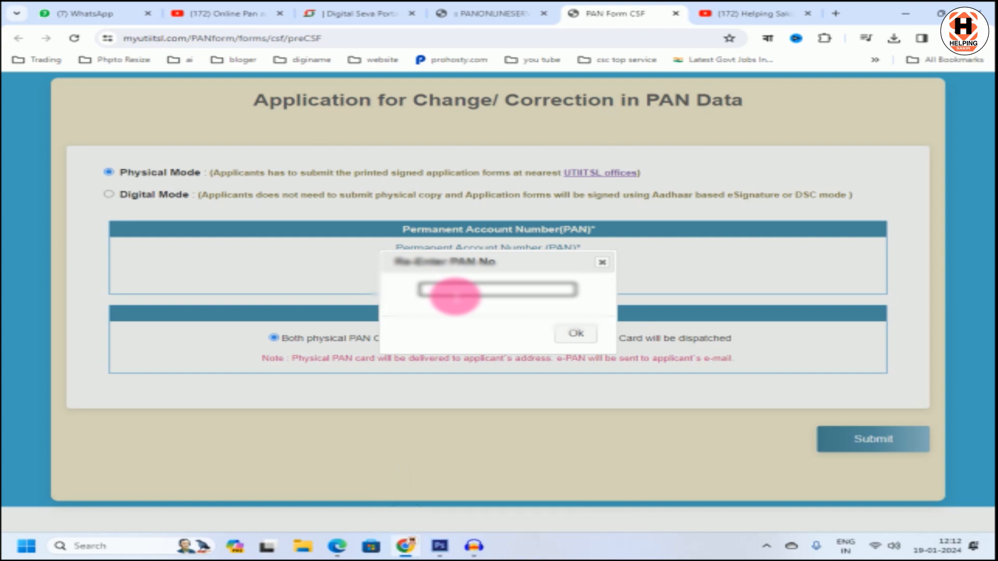
left_click(582, 337)
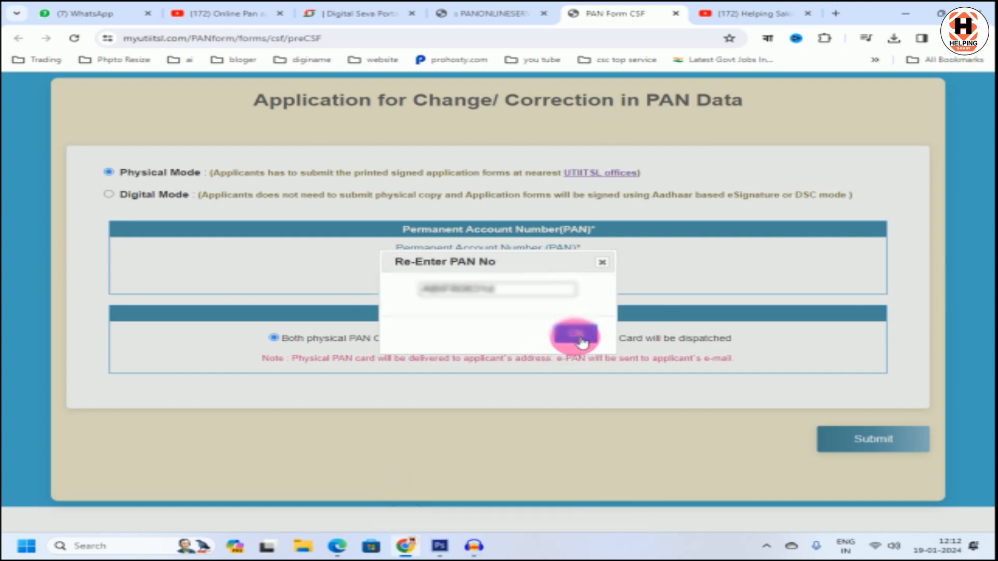
left_click(868, 446)
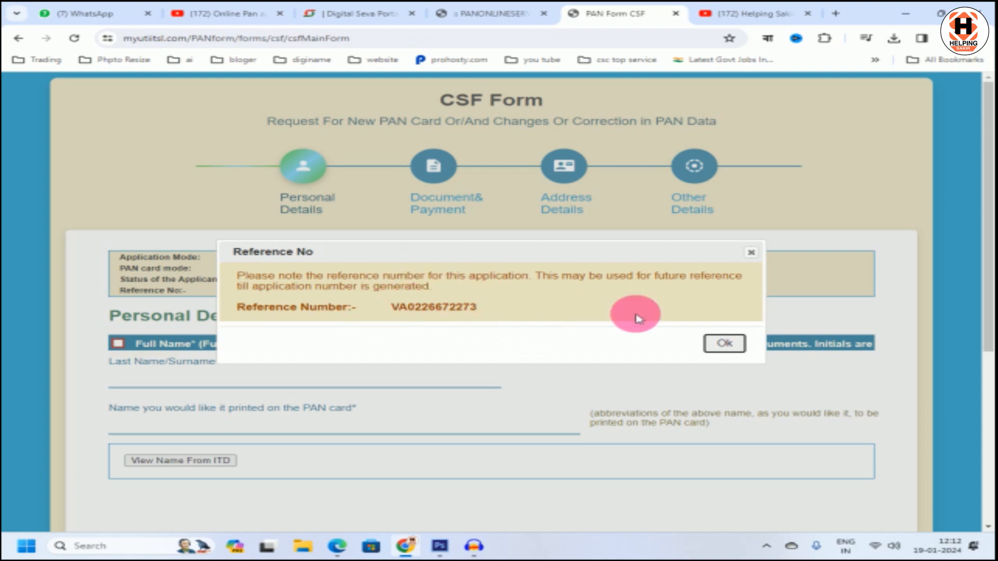
left_click(727, 345)
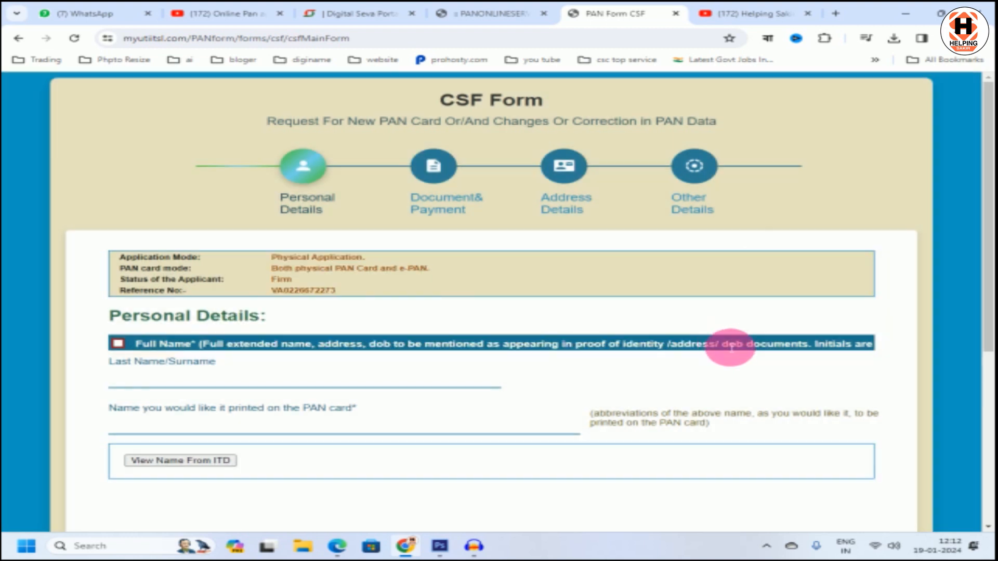
View the applicant's name as recorded with ITD in the Personal Details section.
scroll(647, 366, "down", 2)
scroll(648, 358, "down", 3)
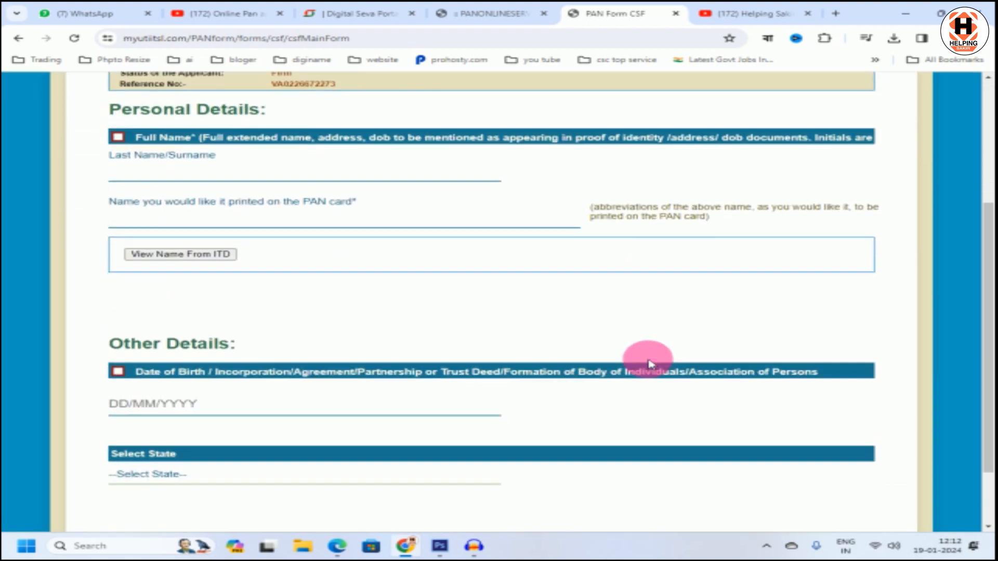
scroll(739, 333, "up", 2)
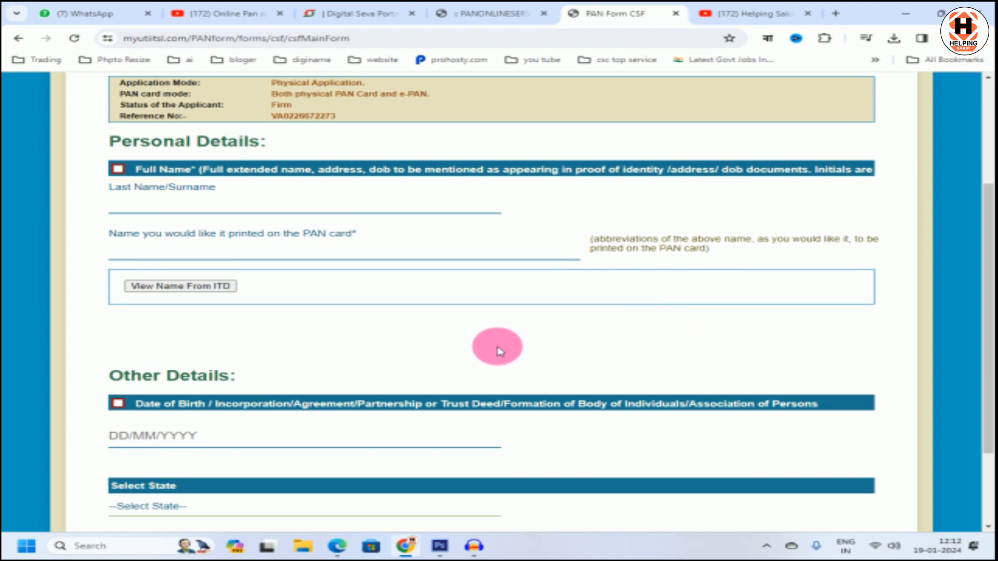
scroll(489, 344, "up", 2)
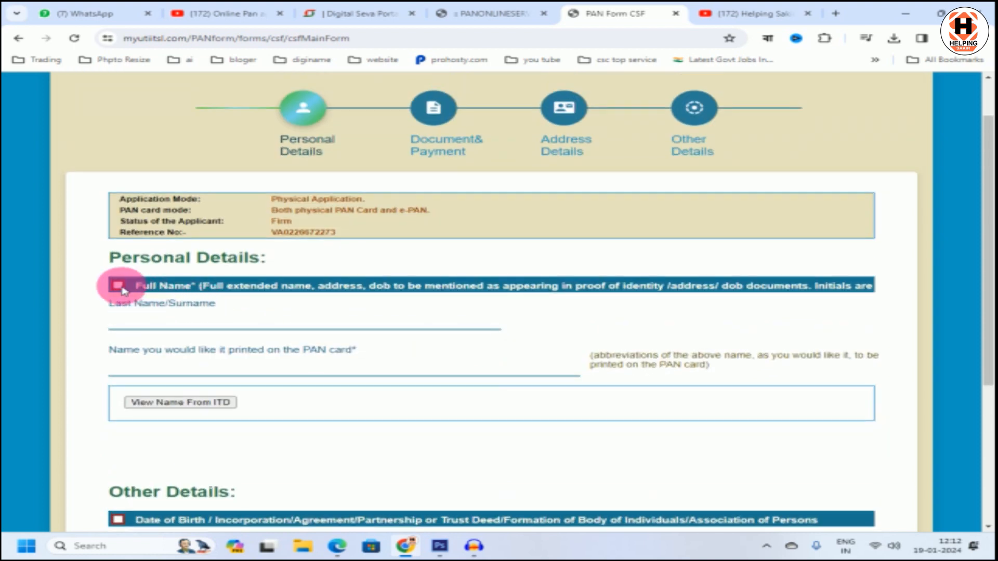
left_click(207, 405)
scroll(411, 450, "down", 1)
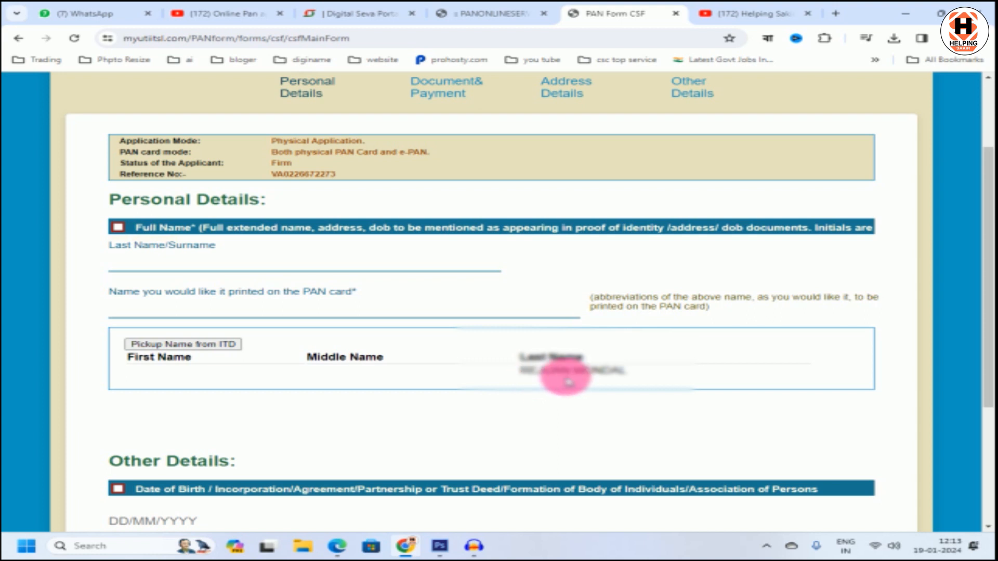
scroll(586, 383, "up", 1)
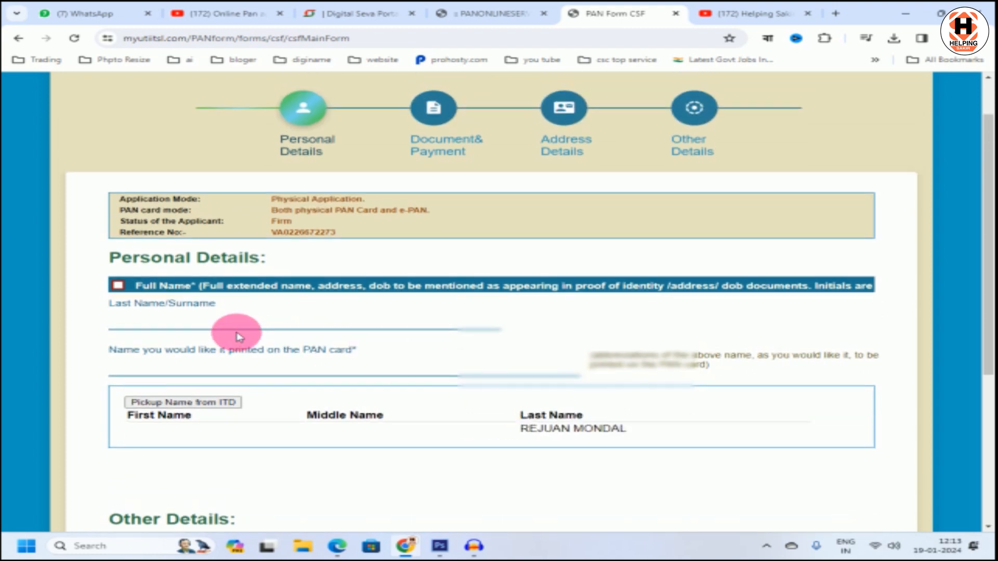
Mark the full name for correction and enter the corrected firm name as both the surname and the name printed on the card.
scroll(242, 338, "down", 2)
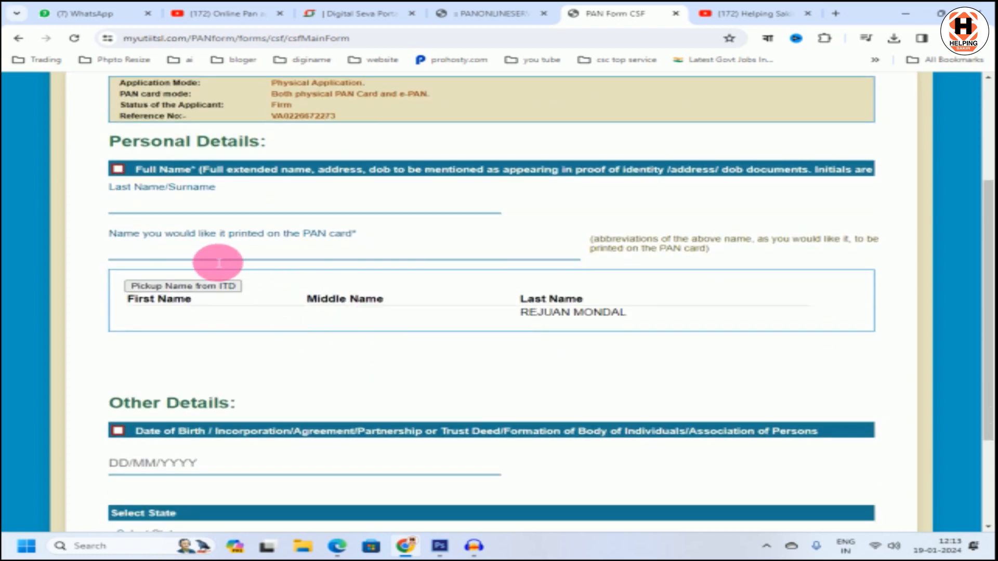
left_click(118, 171)
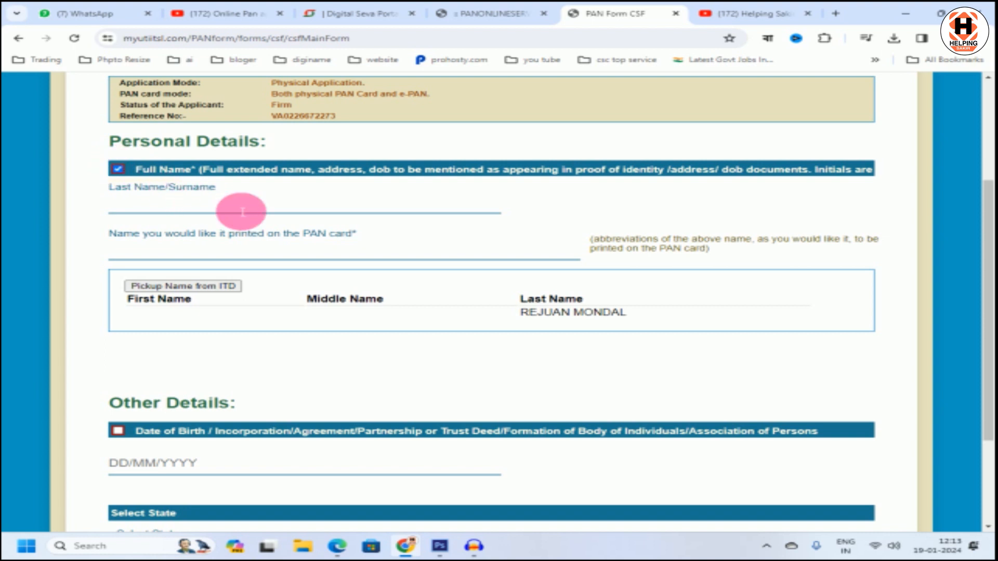
scroll(364, 237, "up", 1)
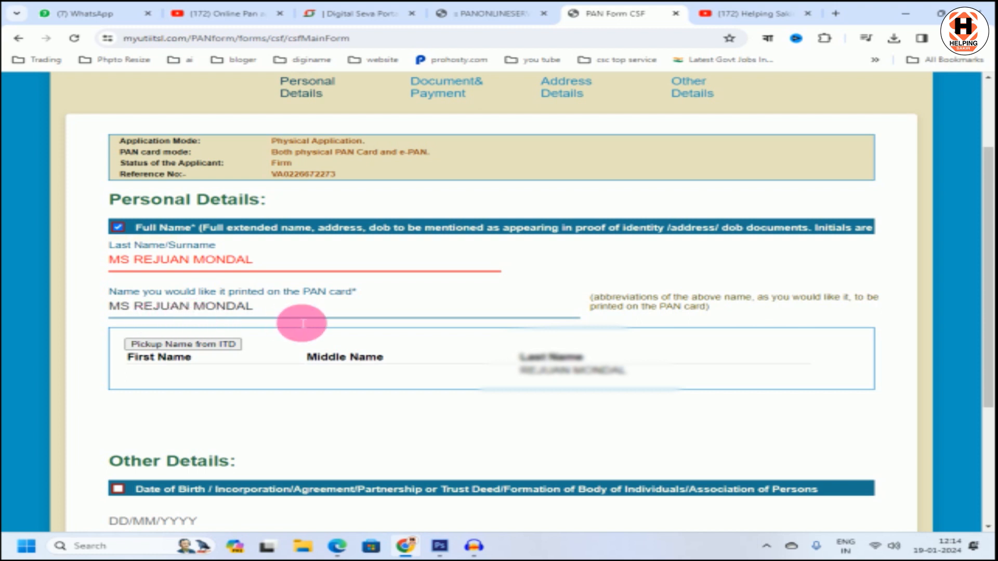
Fill in the firm's date of incorporation under Other Details.
scroll(305, 318, "down", 3)
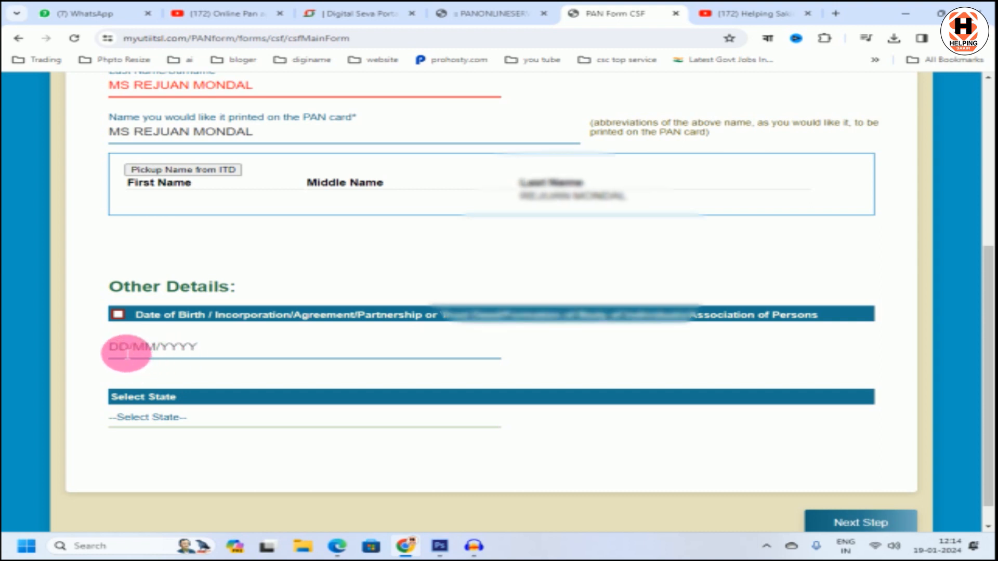
left_click(126, 353)
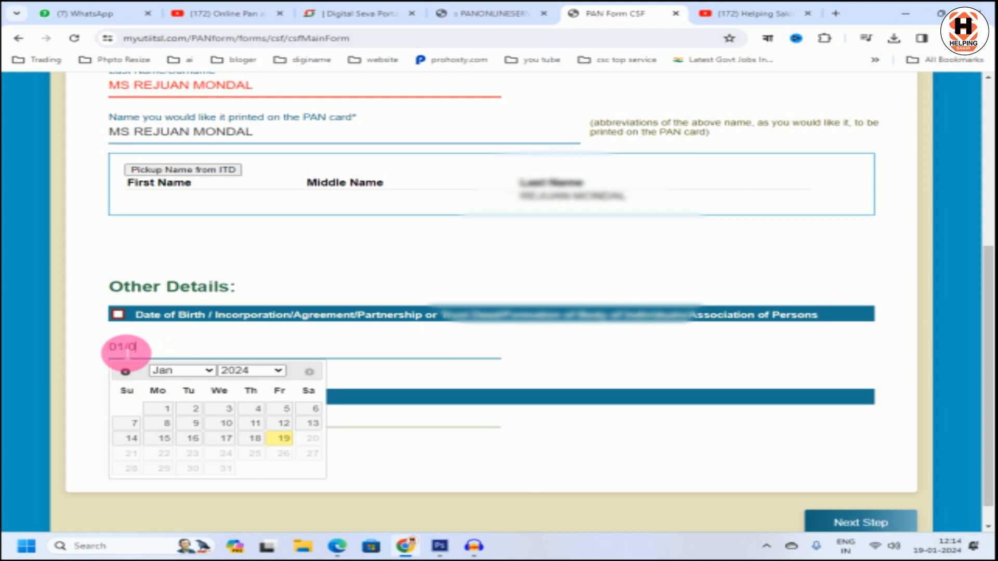
type("01/07/2023")
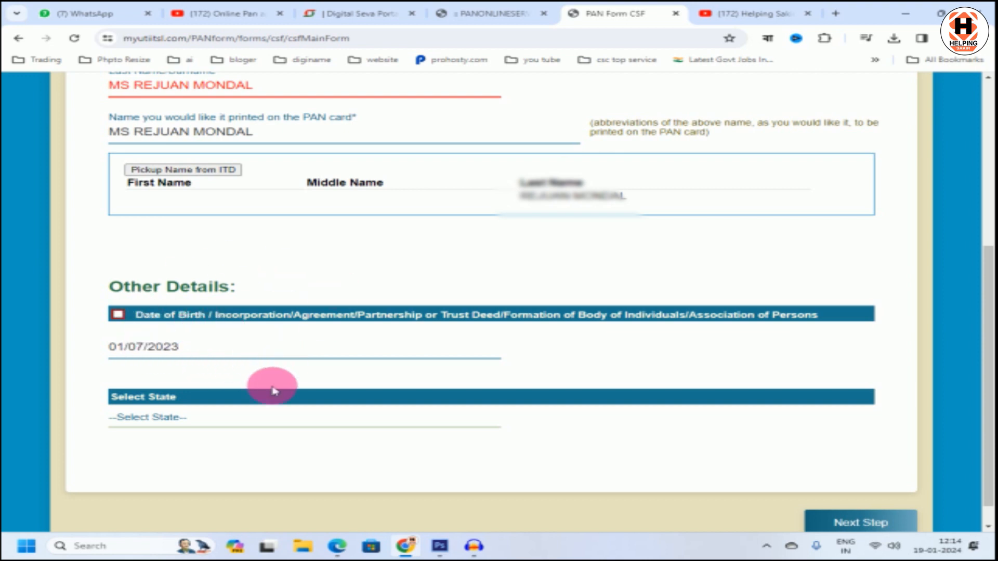
scroll(475, 267, "up", 2)
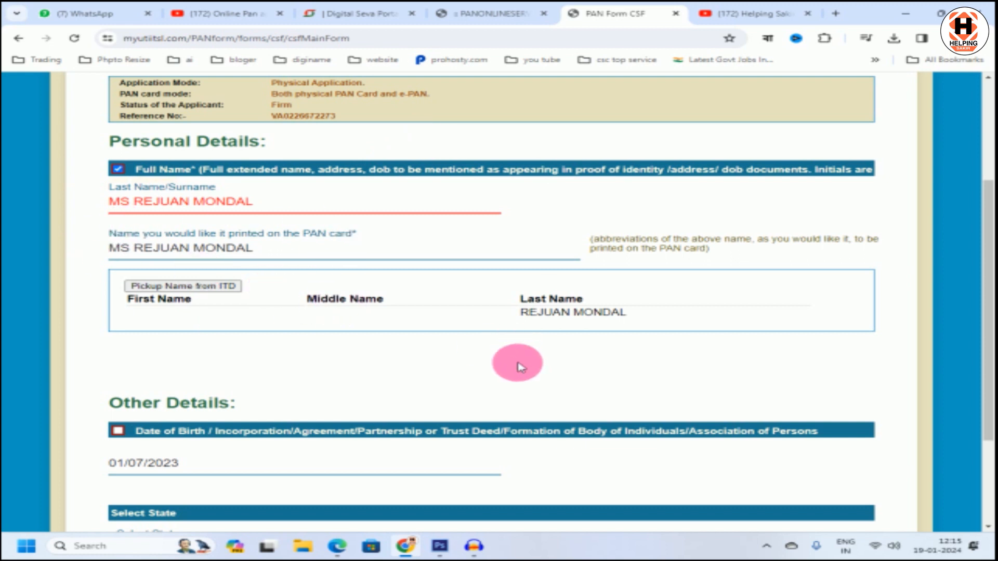
Select West Bengal as the state and continue to the document details.
scroll(520, 366, "down", 3)
left_click(190, 391)
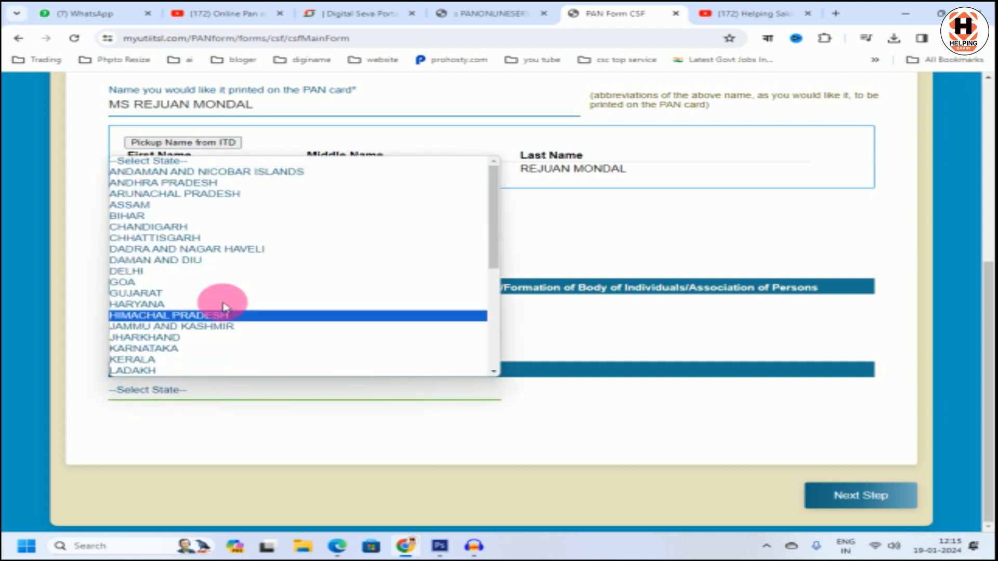
scroll(226, 294, "down", 5)
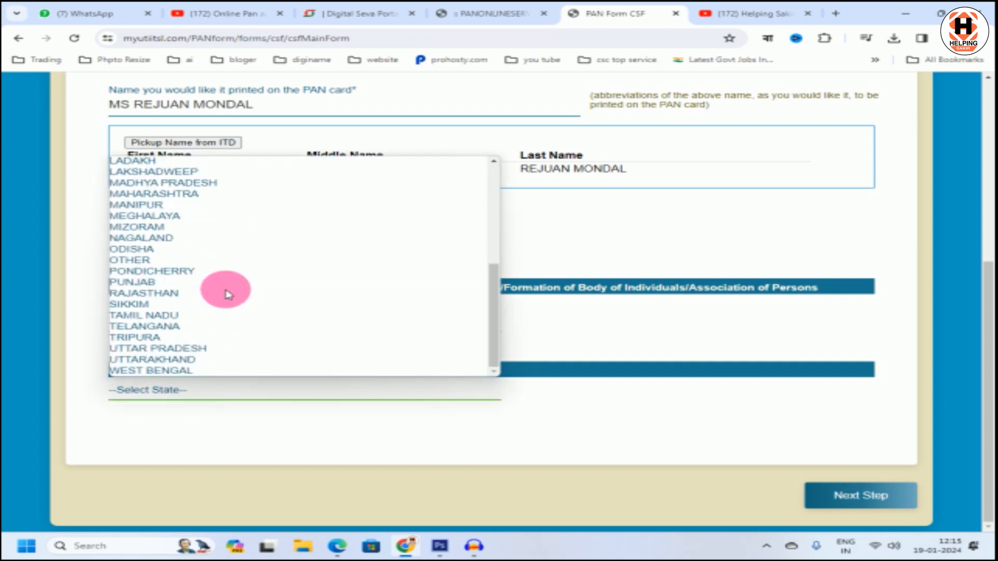
left_click(177, 374)
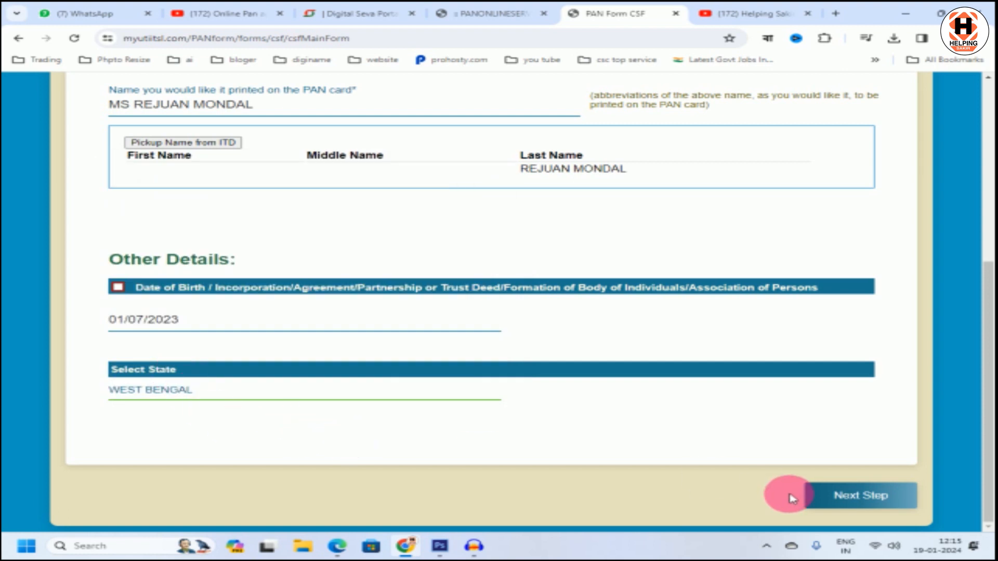
left_click(886, 498)
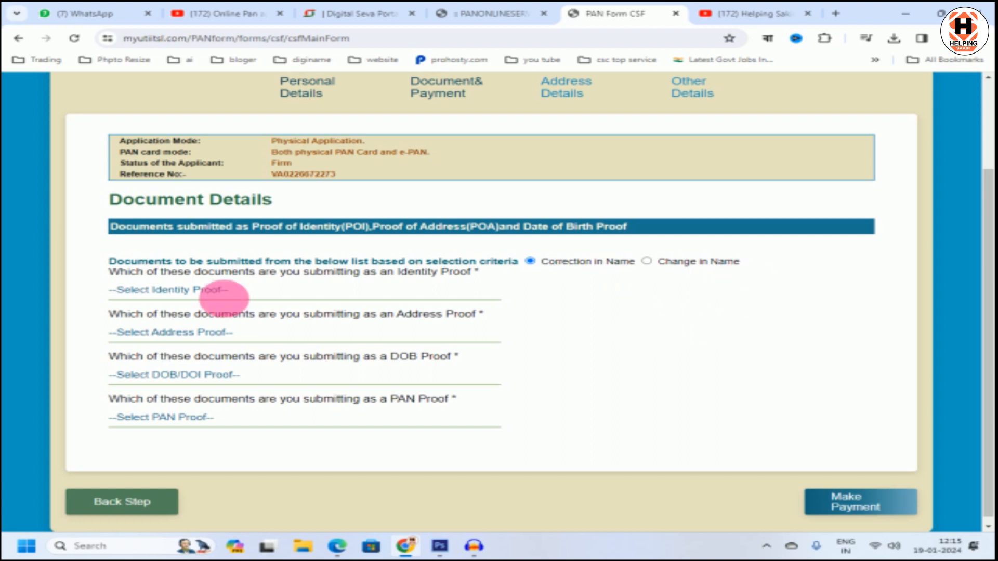
Choose the registration certificate issued by Registrar of Firm or Partnership Deed as the identity, address and DOB proof.
left_click(201, 292)
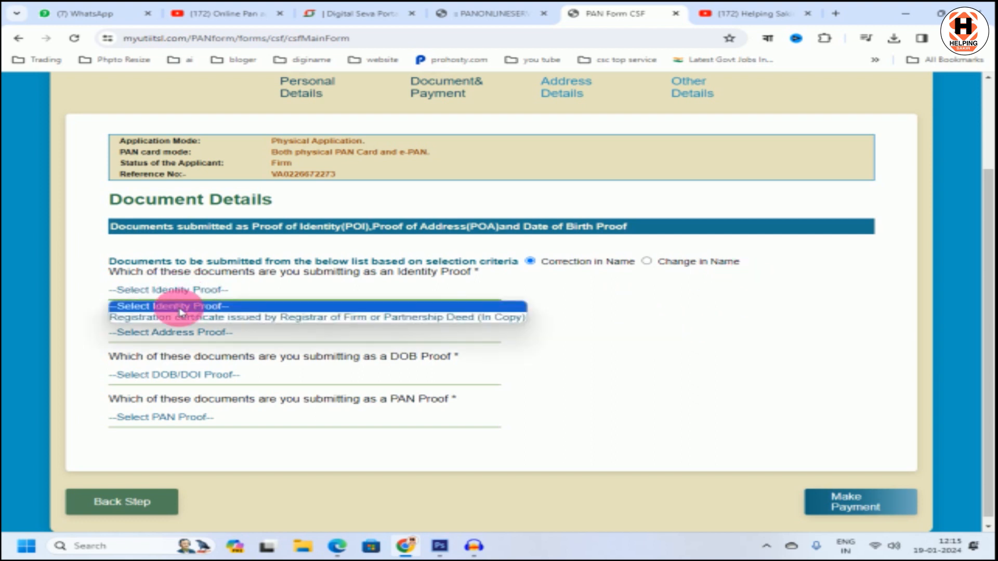
left_click(277, 319)
left_click(208, 332)
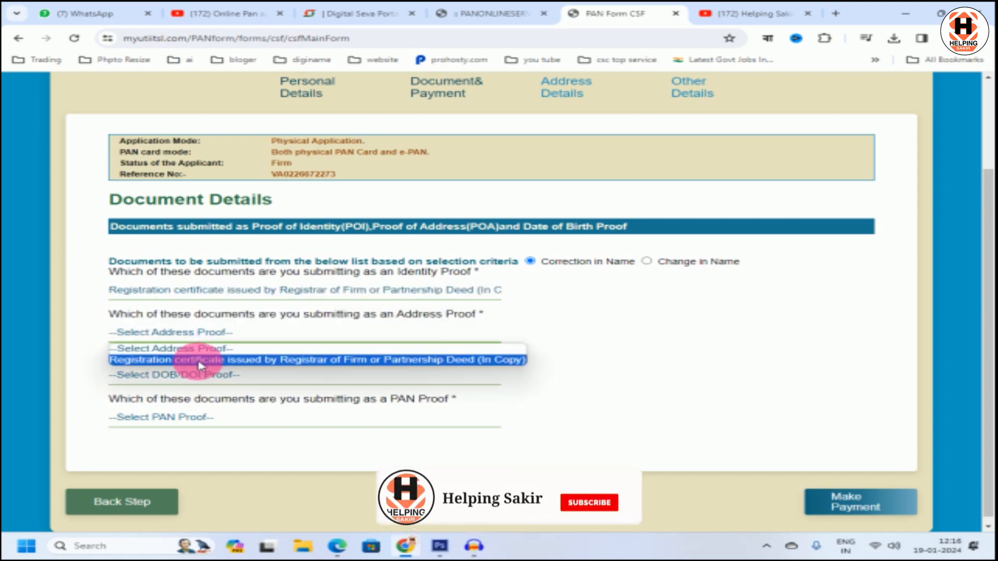
left_click(203, 361)
left_click(225, 374)
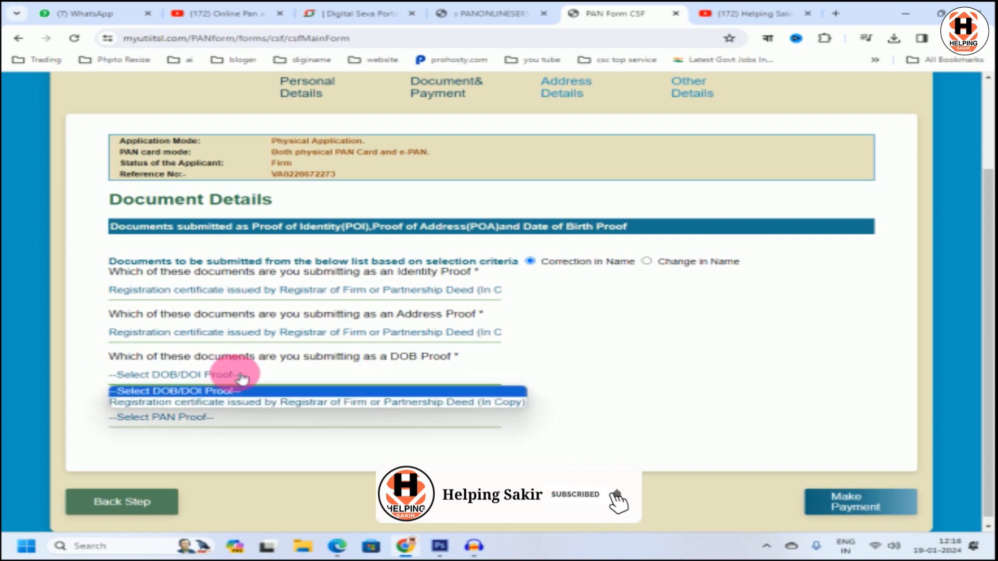
left_click(222, 403)
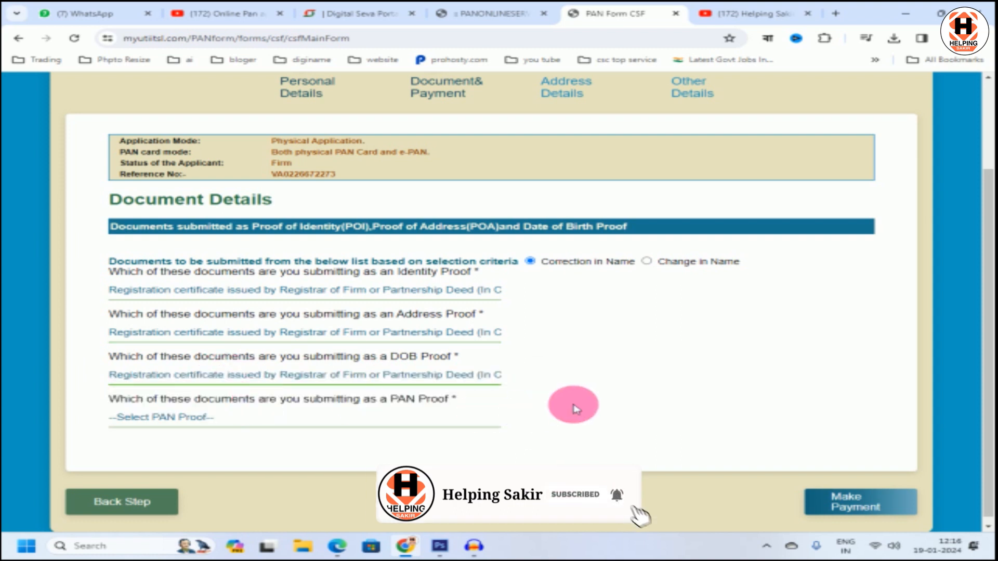
Set the PAN proof document to Copy of PAN Card.
left_click(228, 419)
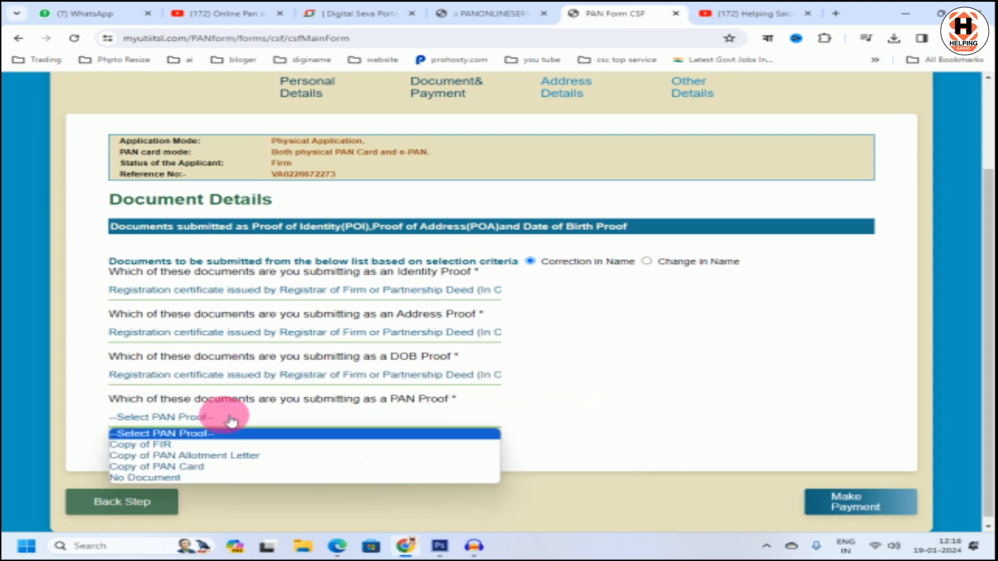
left_click(191, 468)
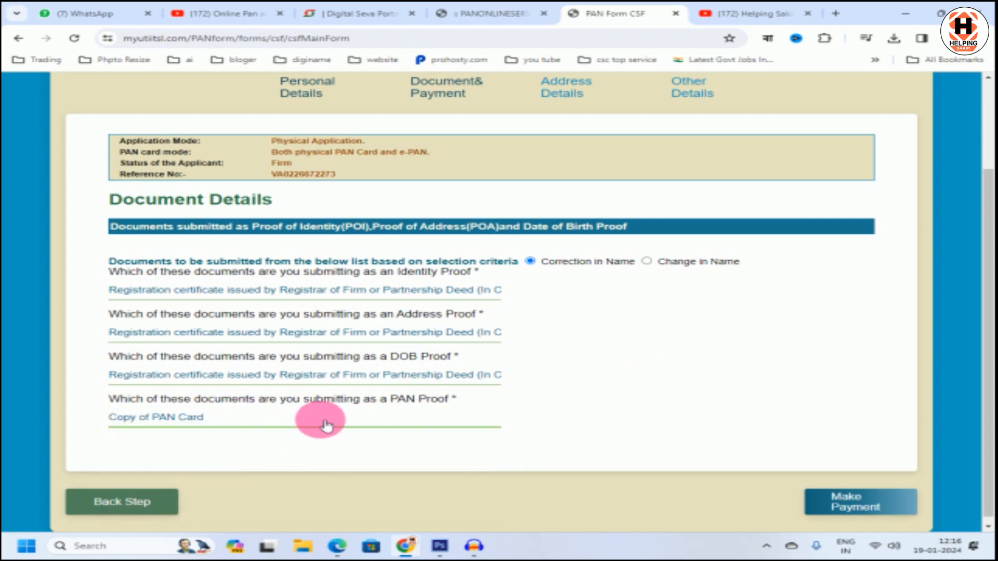
left_click(237, 423)
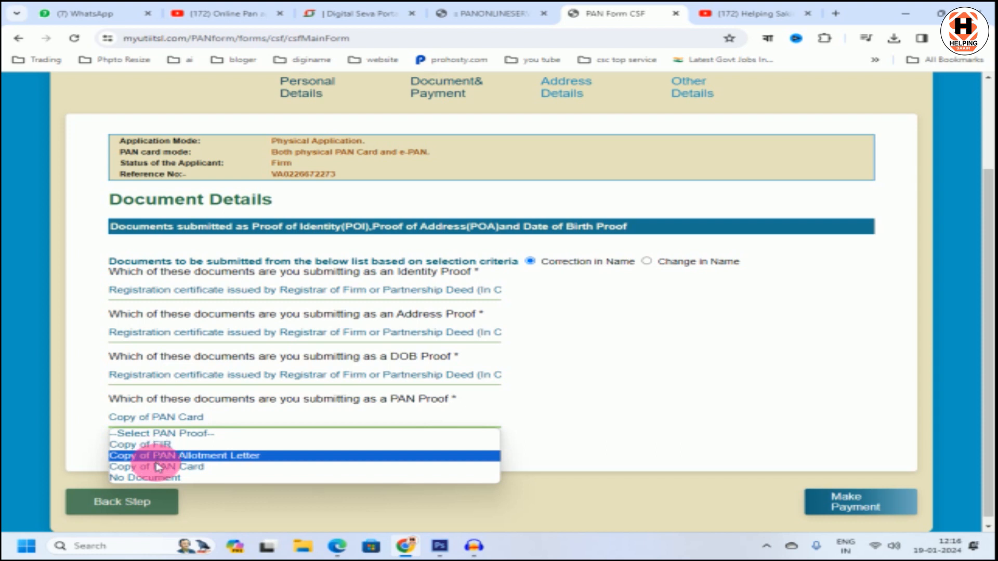
left_click(185, 468)
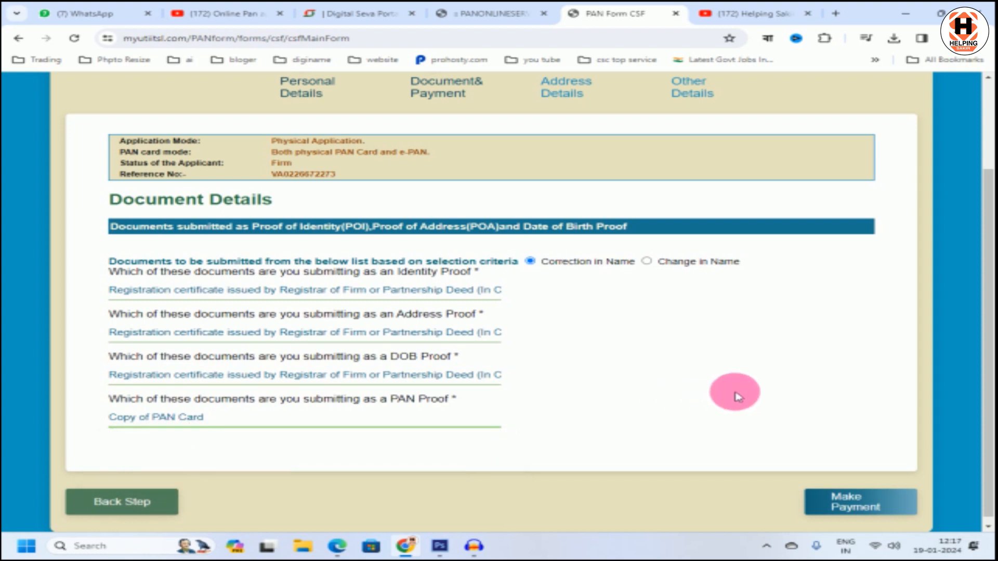
Proceed to payment, enter the wallet password and validate the CSC wallet payment.
left_click(863, 512)
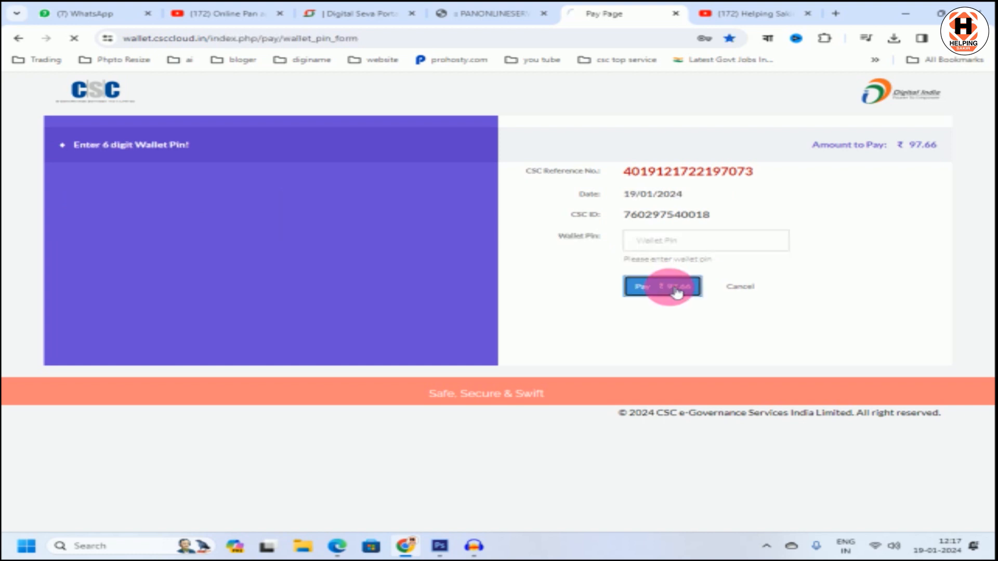
left_click(664, 285)
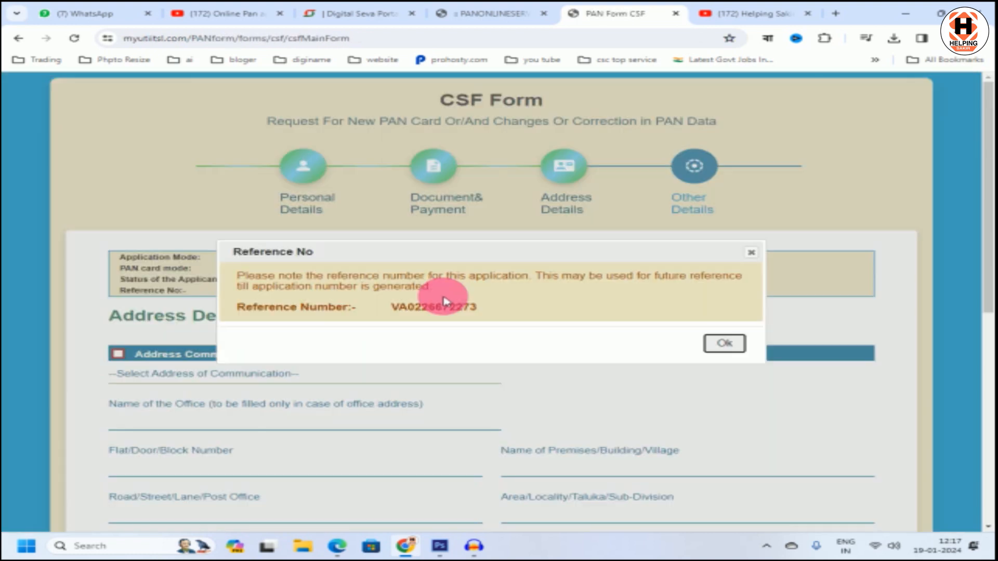
Acknowledge the reference number, set the address of communication to OFFICE and fill in the firm's full office address with pincode.
left_click(739, 351)
scroll(572, 343, "down", 2)
left_click(190, 258)
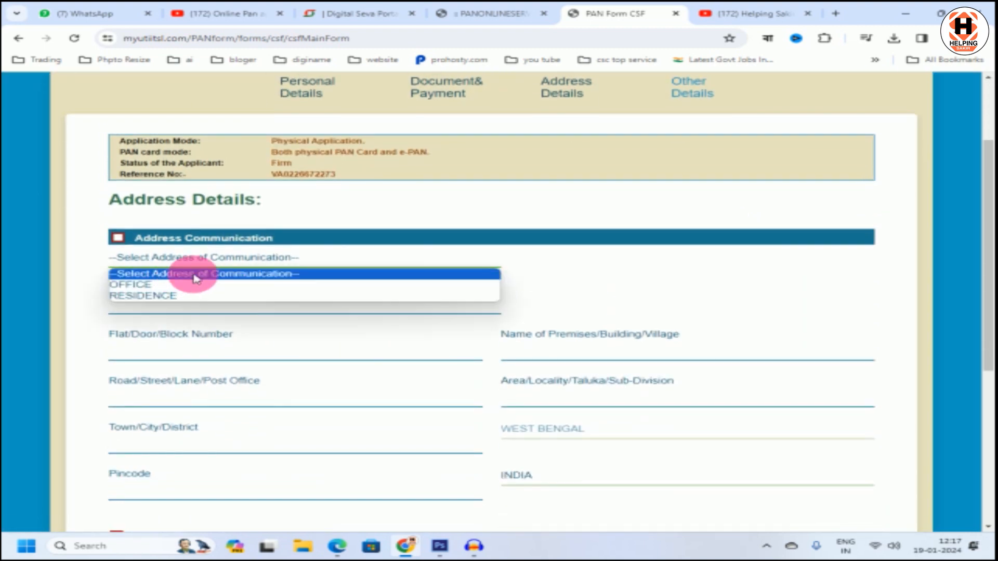
left_click(148, 285)
scroll(353, 306, "down", 1)
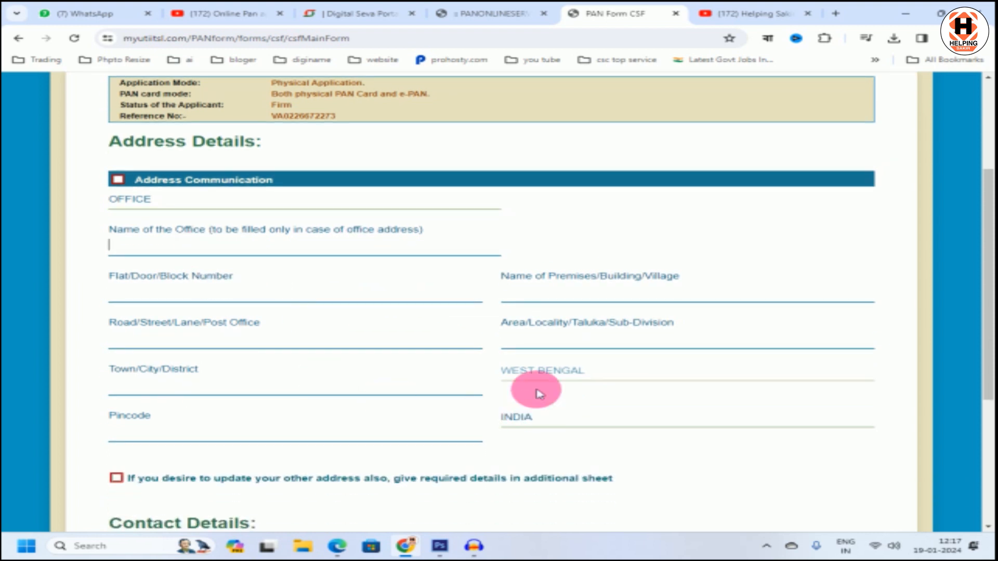
scroll(535, 416, "down", 4)
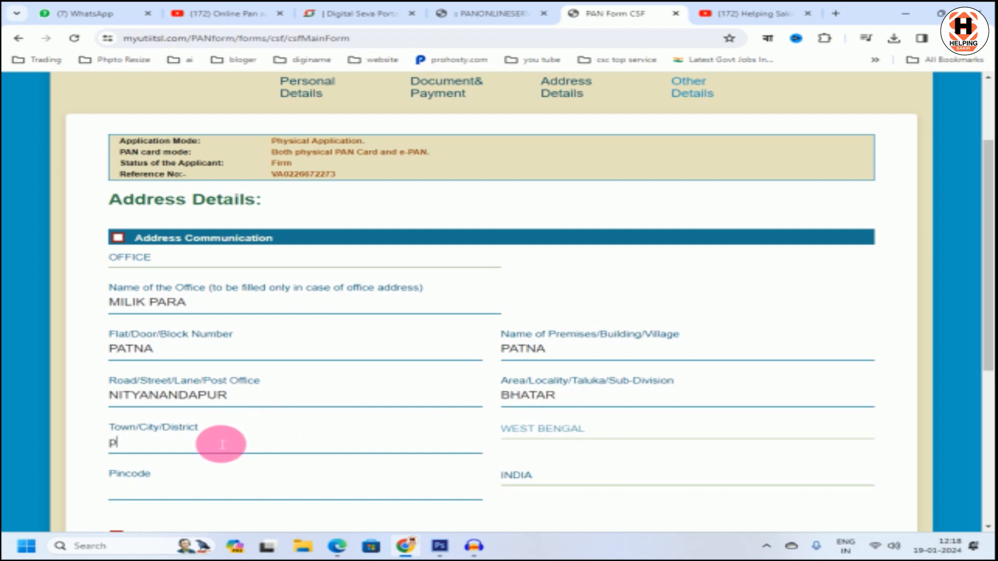
left_click(151, 266)
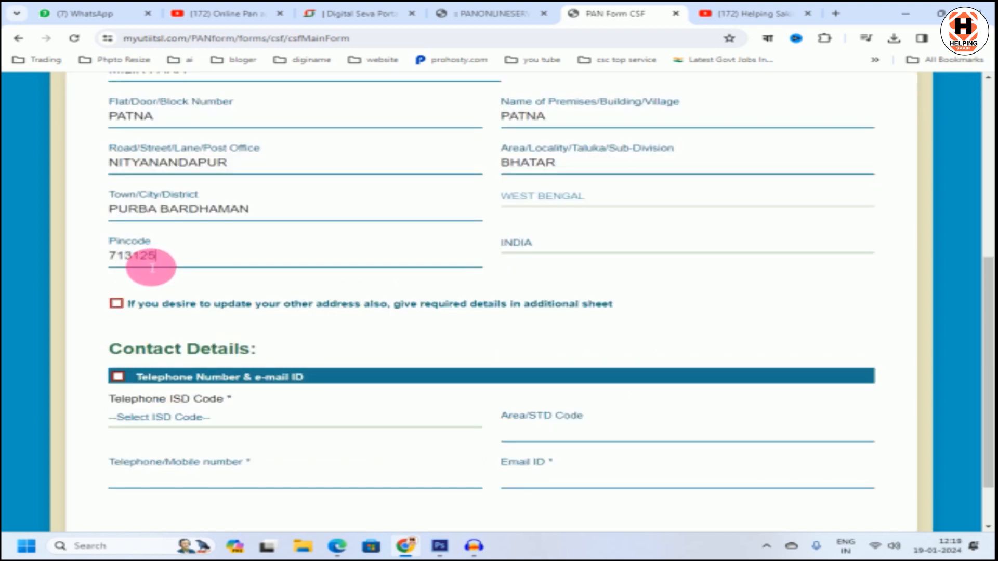
Enable the telephone and e-mail section, set the ISD code to INDIA, fill in the mobile number and e-mail, and continue.
left_click(217, 377)
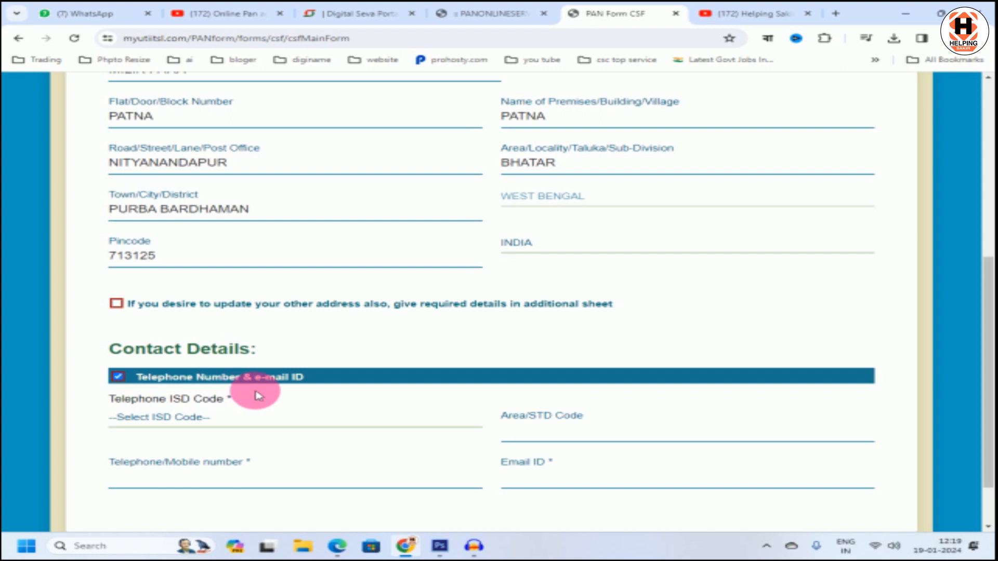
left_click(217, 421)
type("india")
key("Return")
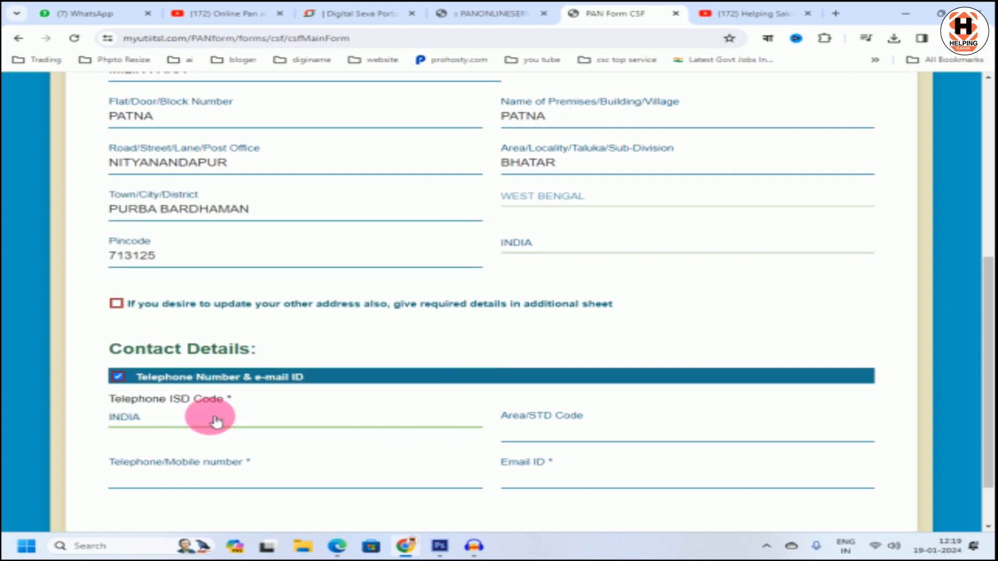
scroll(563, 477, "down", 1)
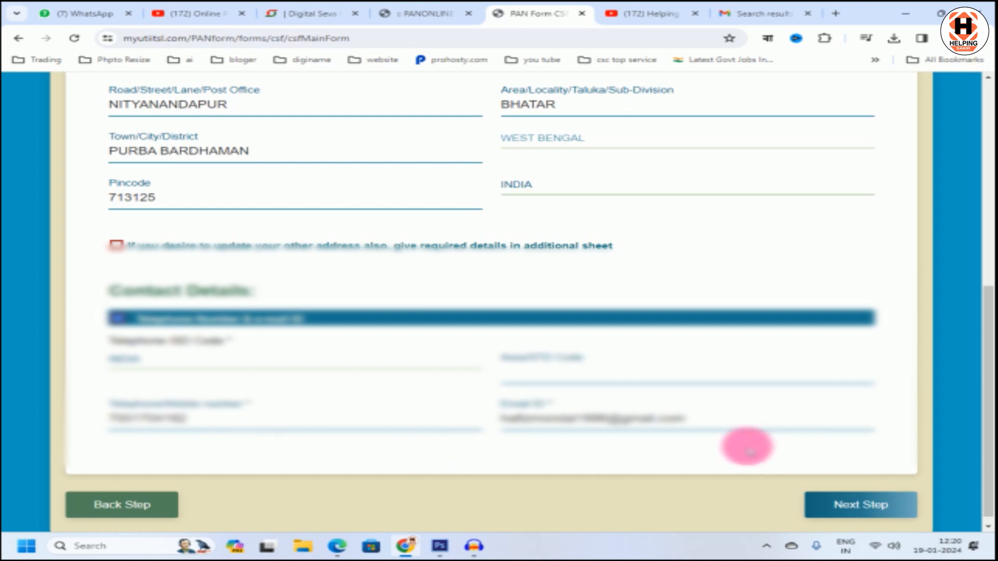
left_click(859, 503)
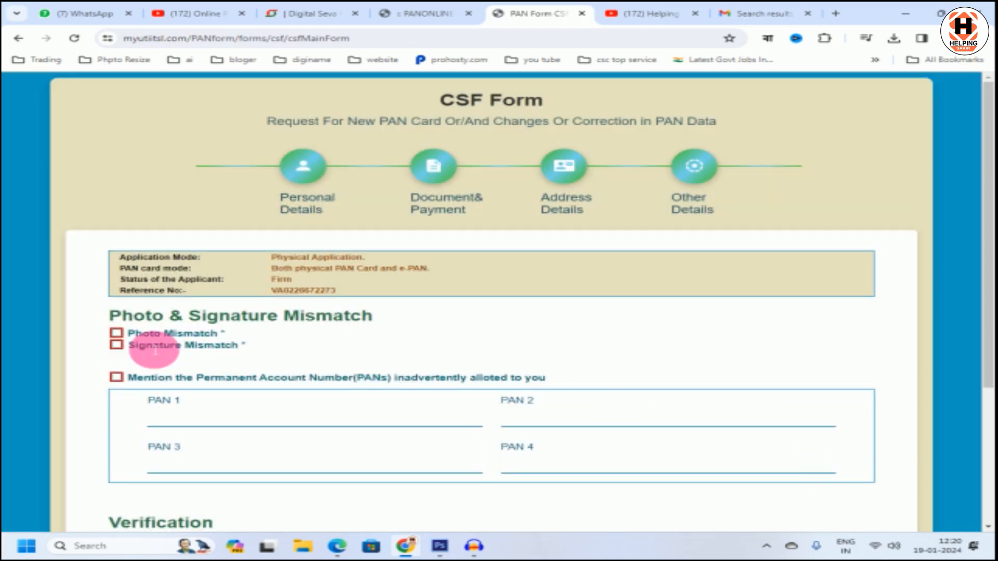
Enter the applicant's full name in the verification declaration and set the capacity to PARTNER.
scroll(272, 399, "down", 4)
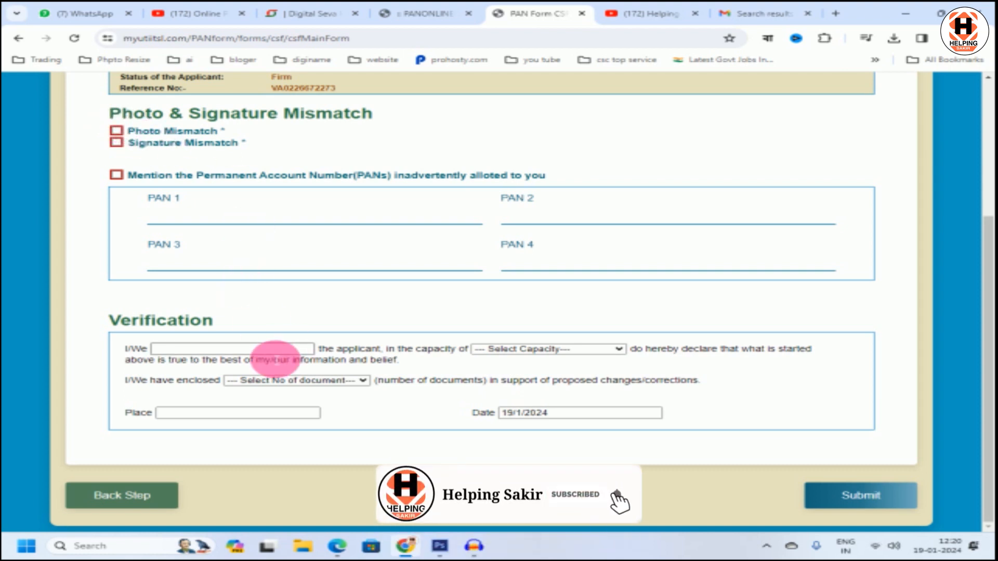
left_click(278, 351)
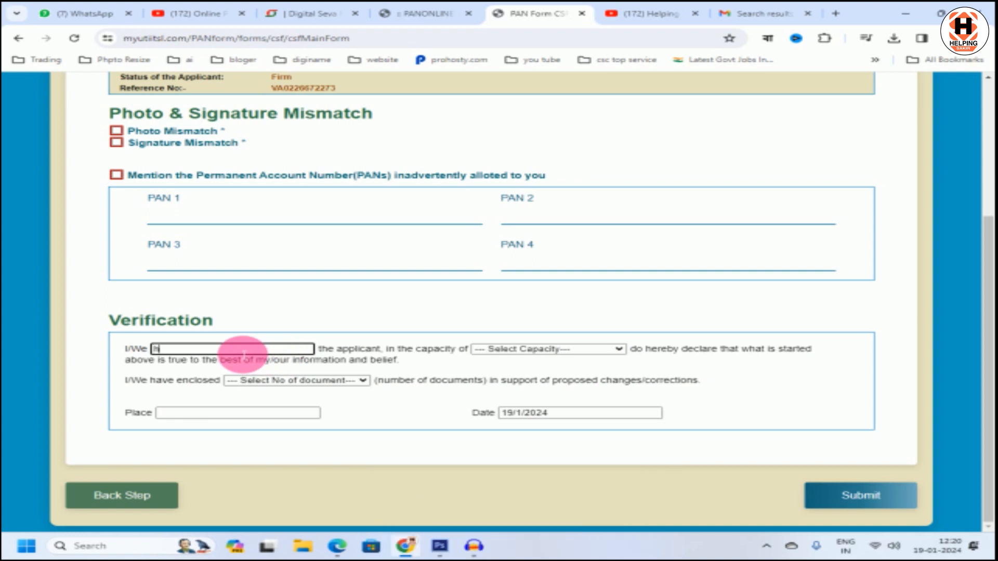
left_click(515, 349)
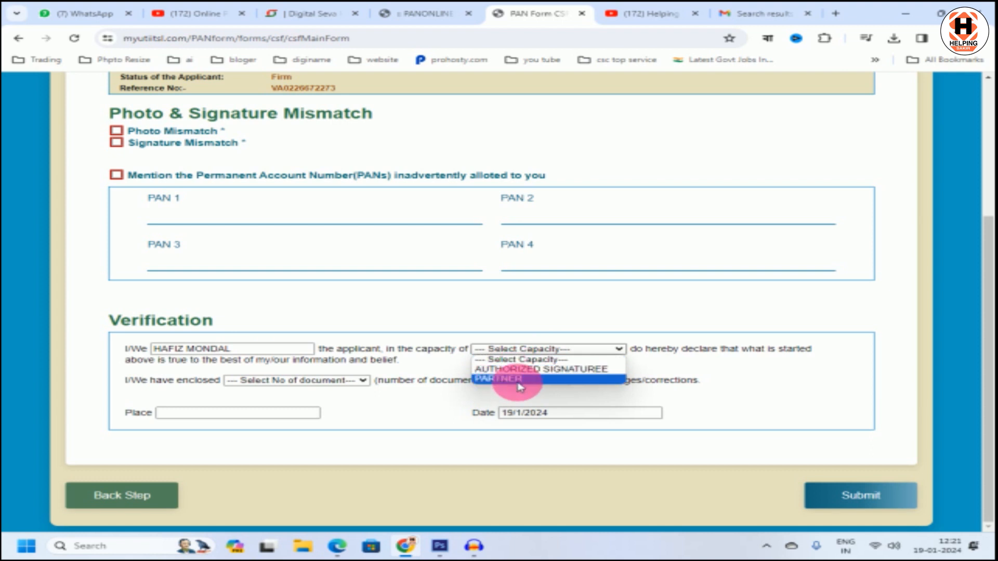
left_click(504, 381)
Set the number of enclosed documents to 3, fill in the place of declaration and submit the application.
left_click(309, 384)
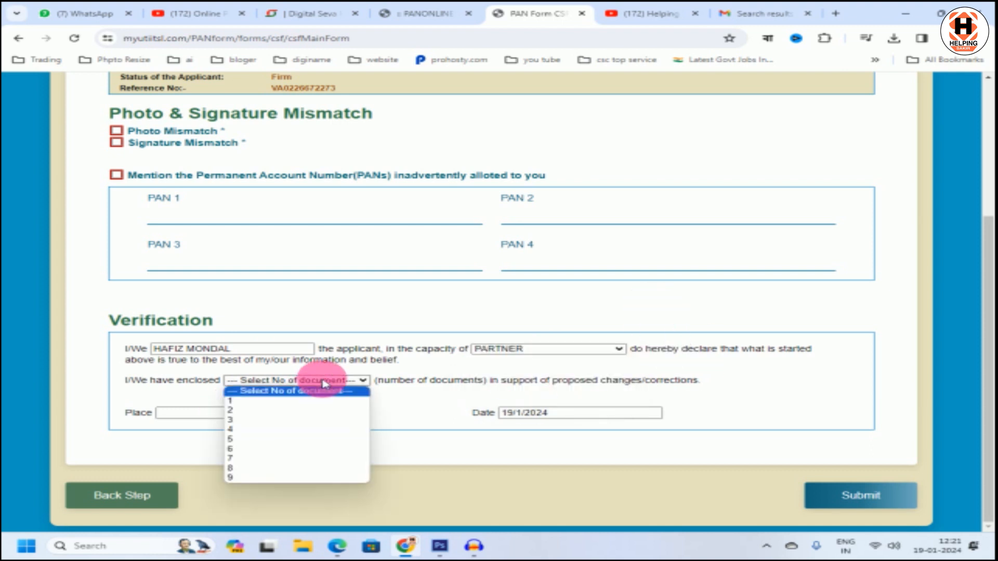
left_click(261, 419)
left_click(248, 415)
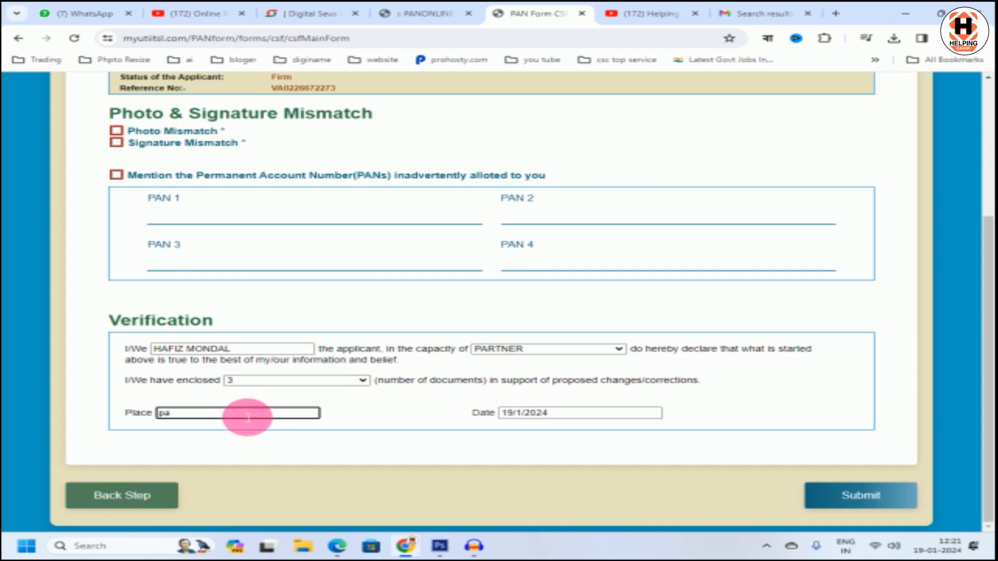
left_click(393, 413)
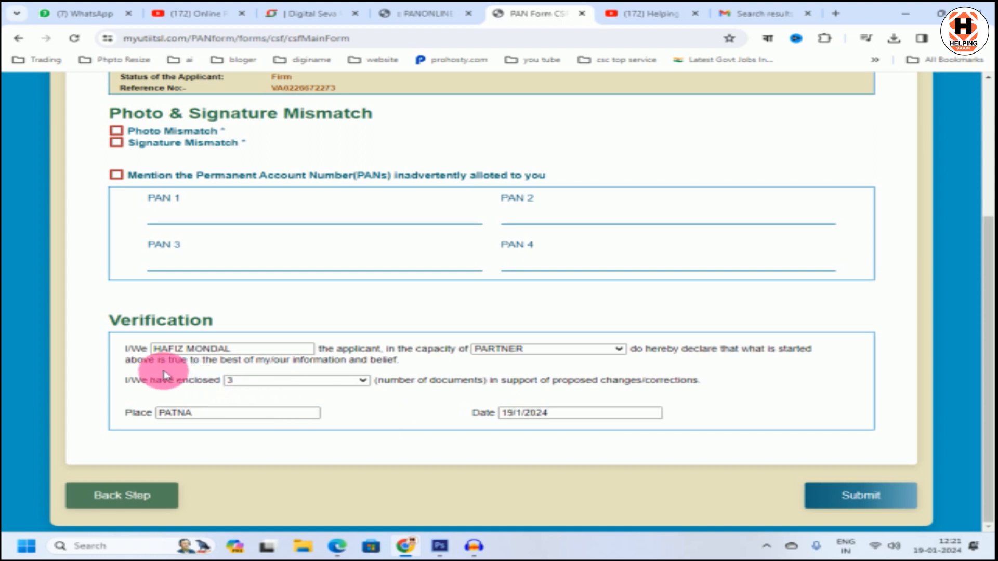
left_click(863, 501)
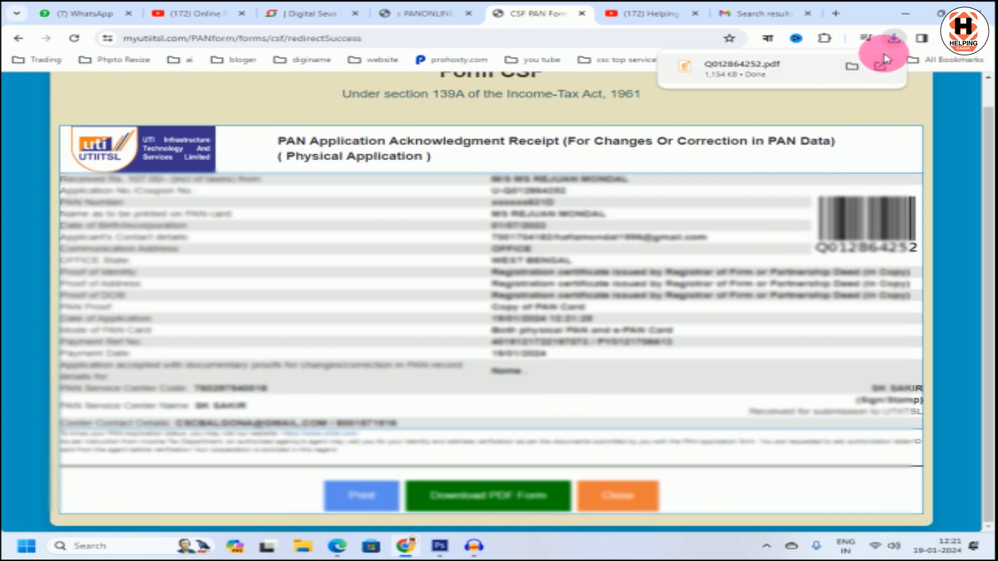
Open the downloaded CSF form PDF and look over its filled-in details.
left_click(880, 67)
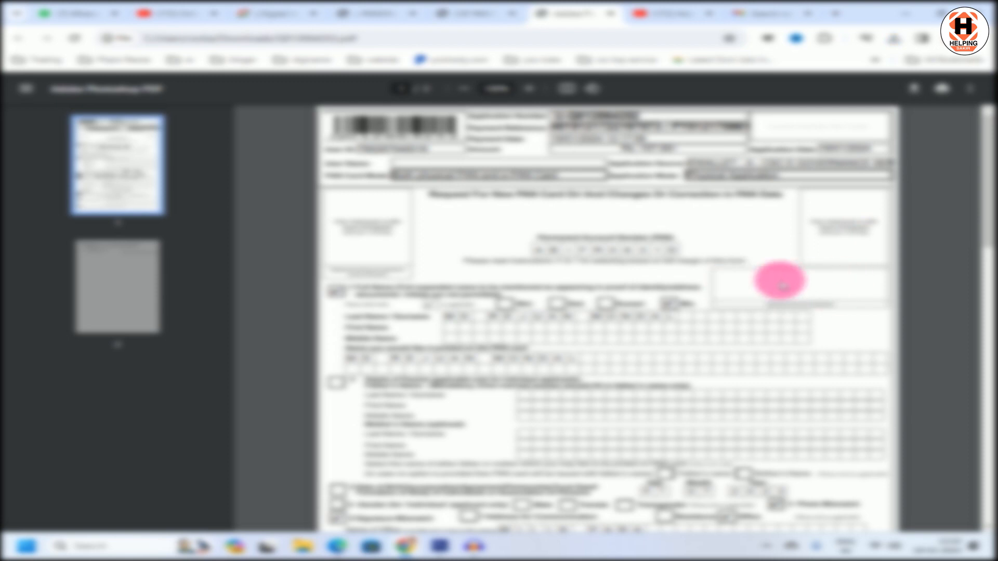
scroll(803, 286, "down", 15)
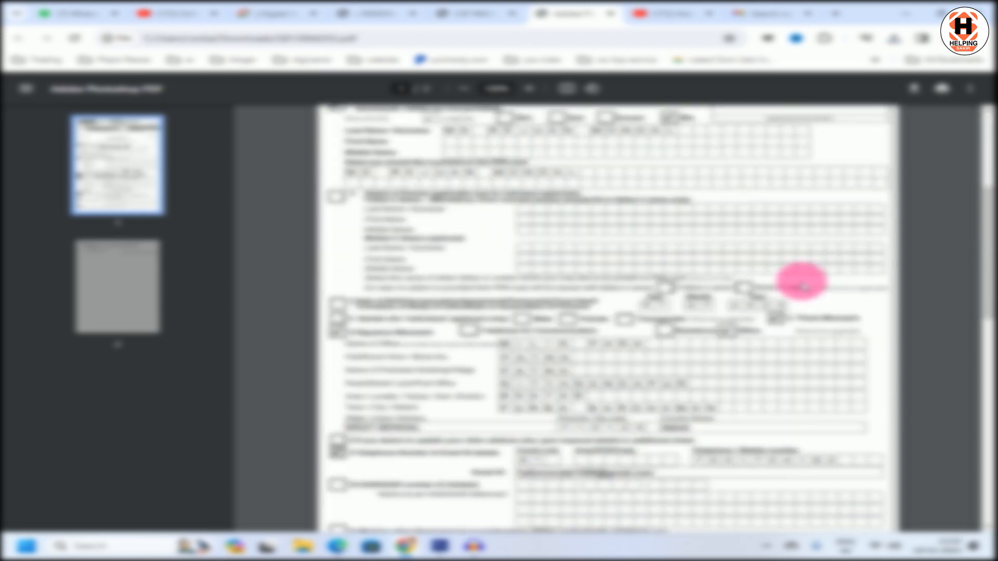
scroll(801, 359, "up", 8)
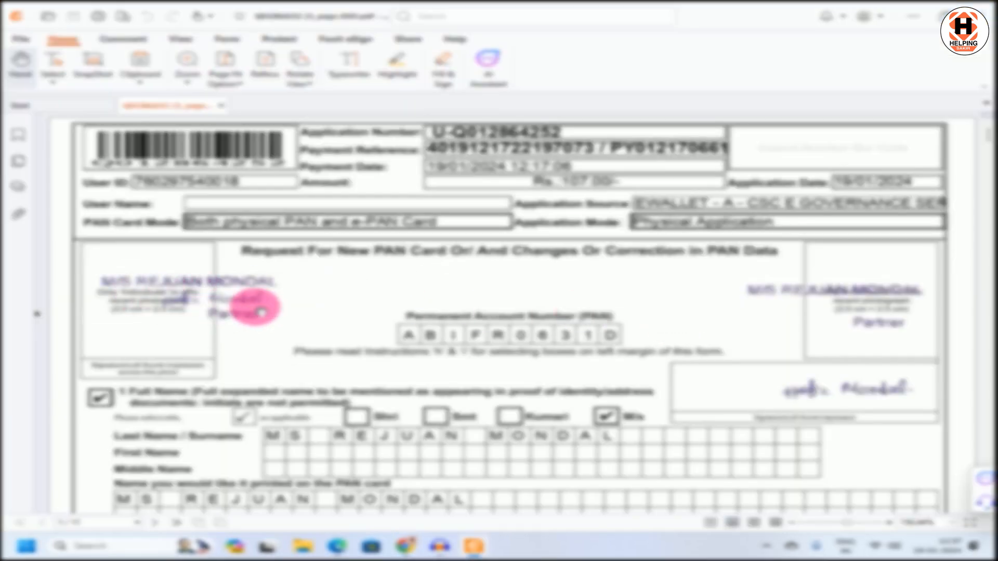
Review the combined PDF in Foxit, checking the stamps and signatures on the form and the attached PAN card copy.
scroll(852, 404, "down", 15)
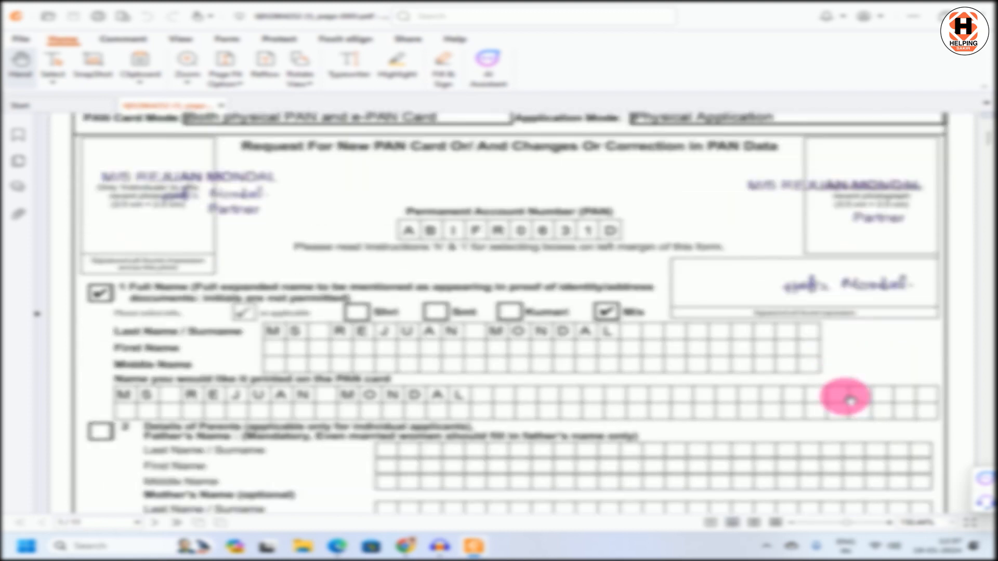
scroll(850, 400, "down", 3)
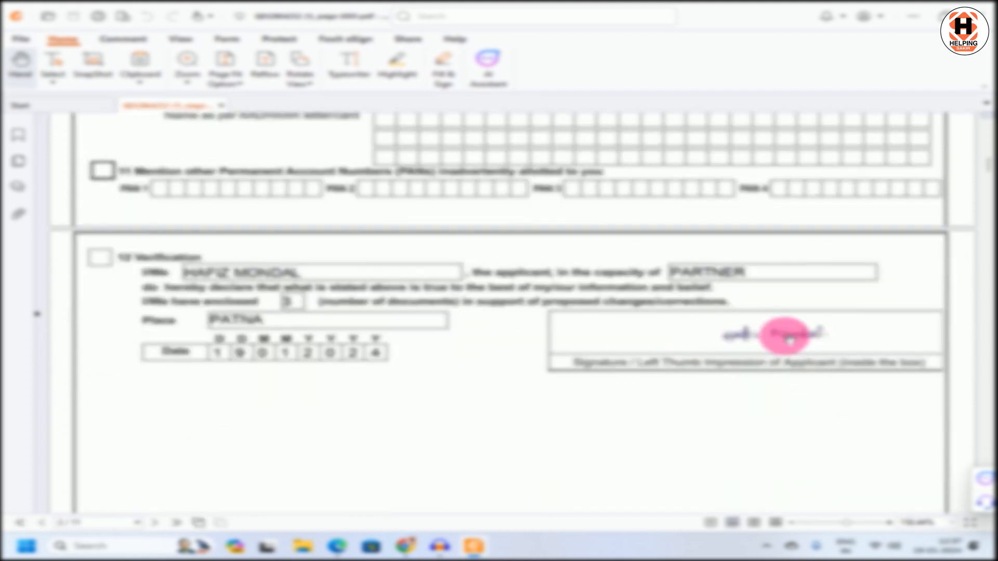
scroll(791, 342, "down", 8)
scroll(788, 345, "down", 8)
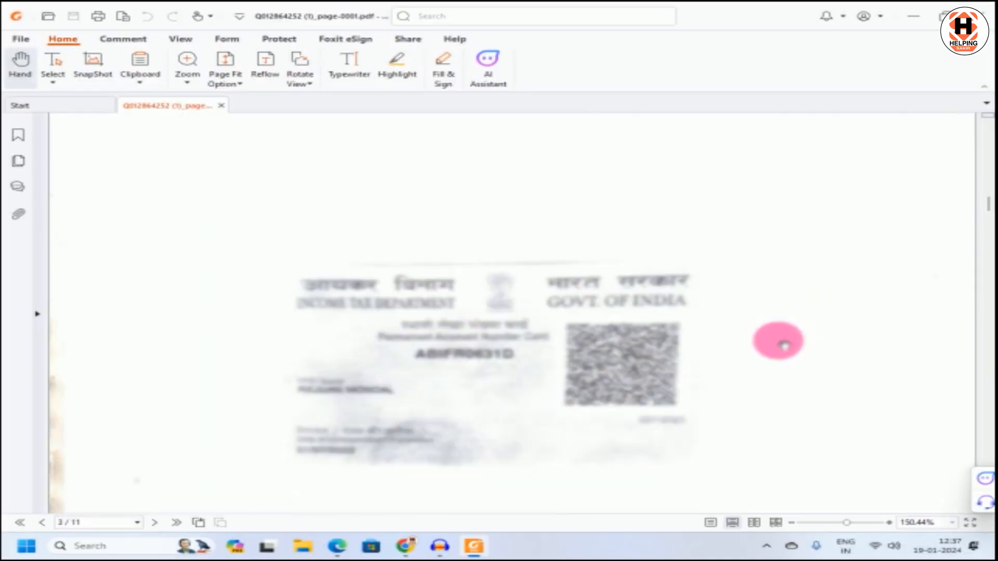
scroll(784, 345, "down", 2)
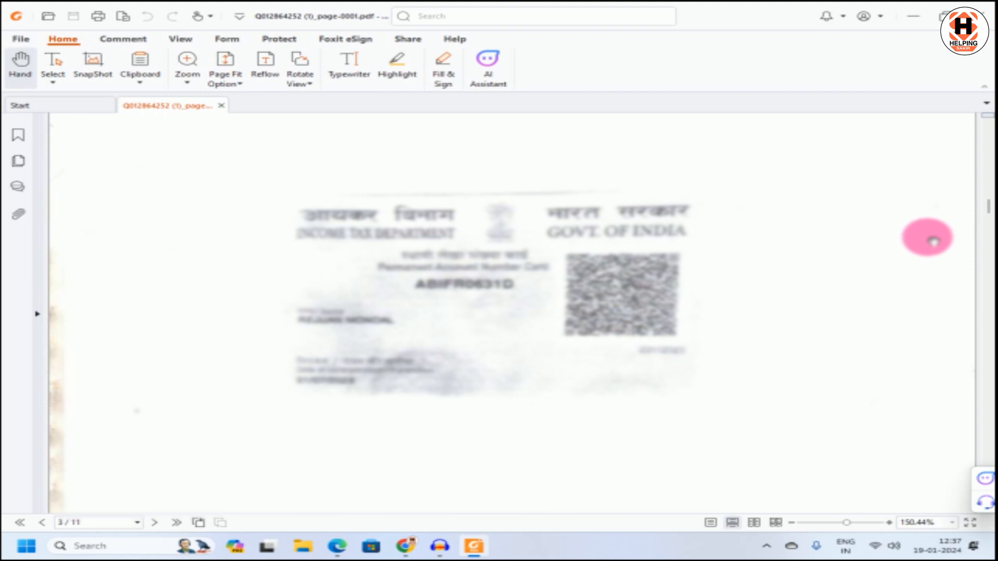
left_click_drag(989, 216, 989, 503)
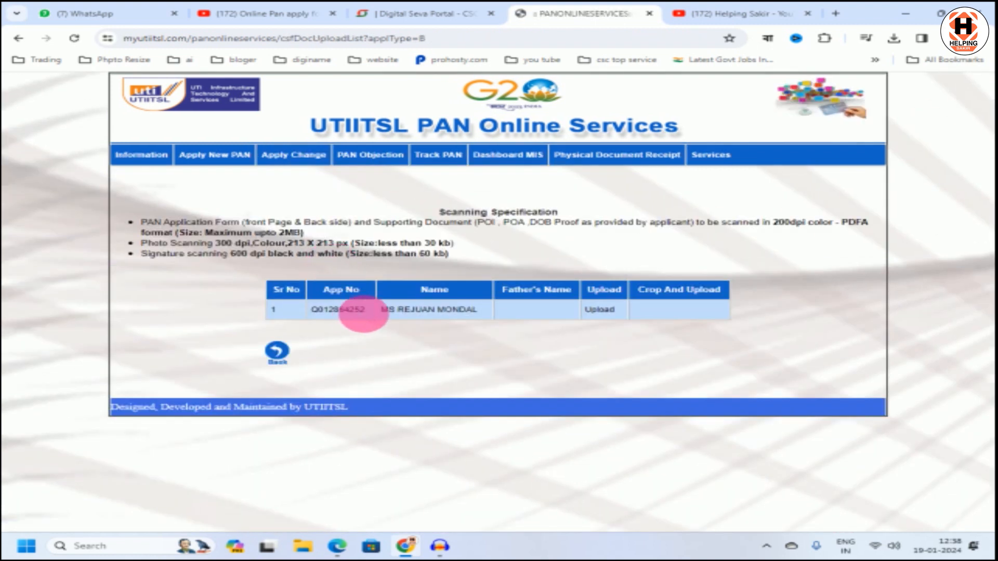
Copy the application number from the pending document upload list on the UTIITSL PAN Online Services page.
left_click_drag(366, 311, 323, 315)
right_click(320, 313)
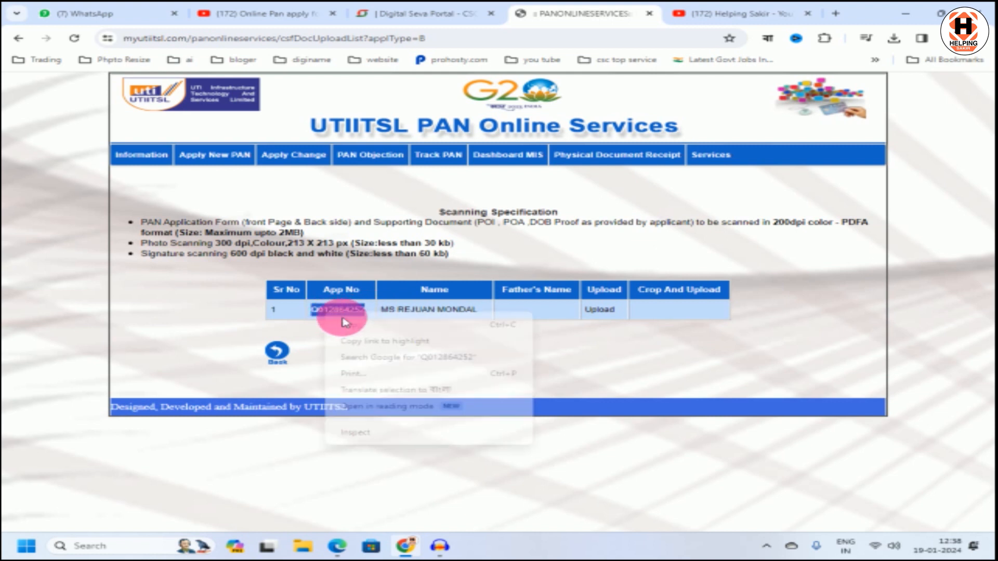
left_click(340, 322)
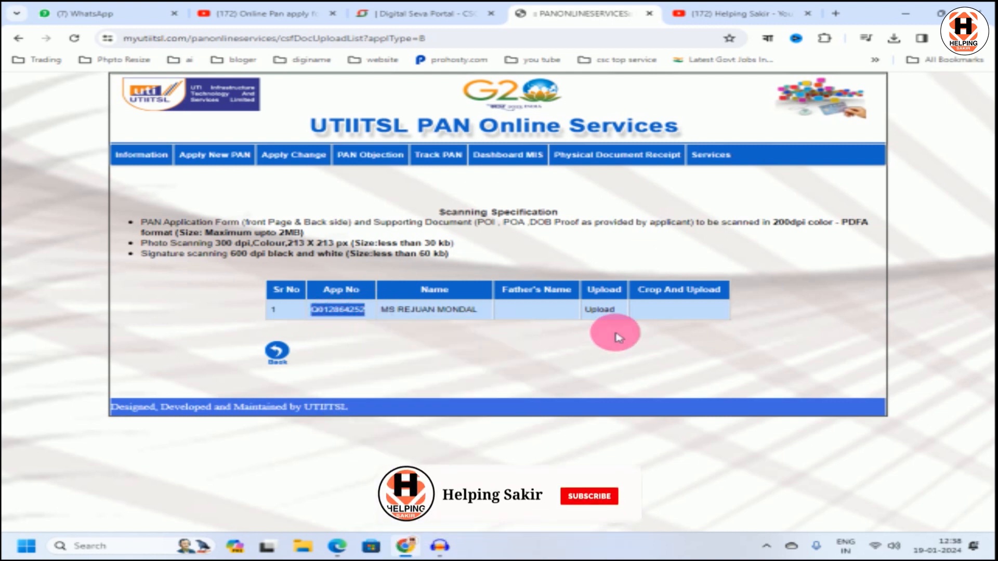
Start the document upload for the application and rename the signed form PDF on the Desktop to the application number.
left_click(600, 311)
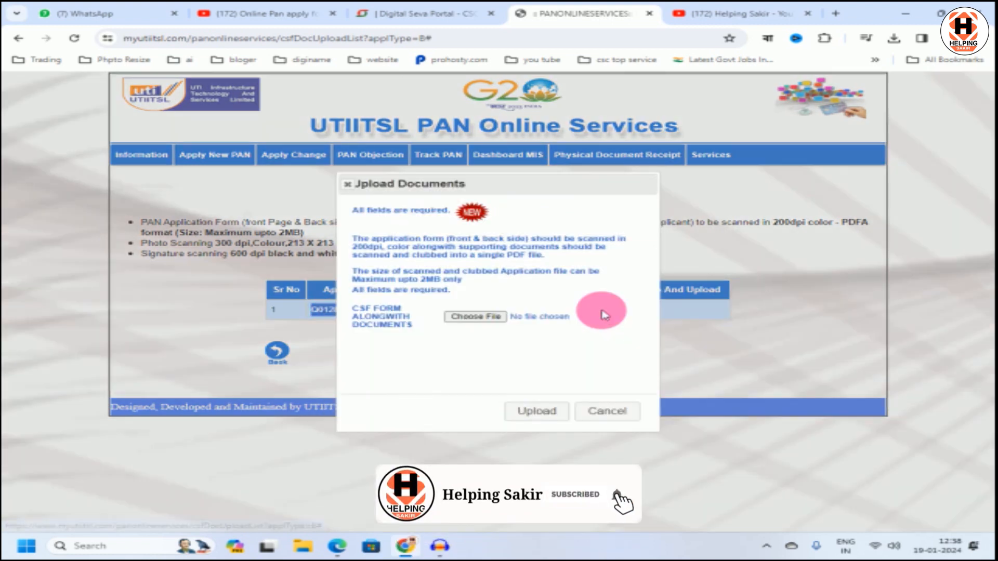
left_click(476, 316)
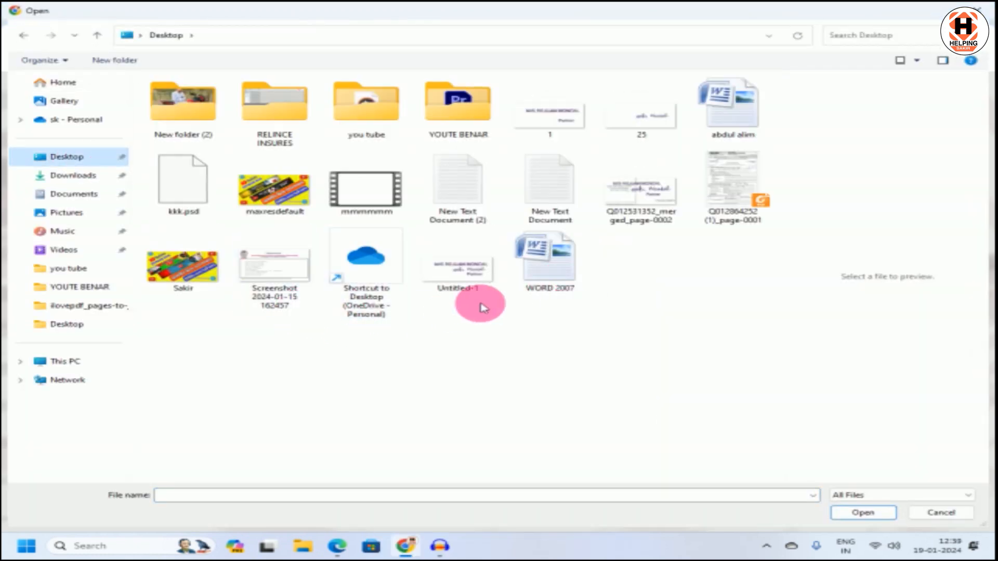
left_click(728, 208)
right_click(730, 216)
left_click(729, 502)
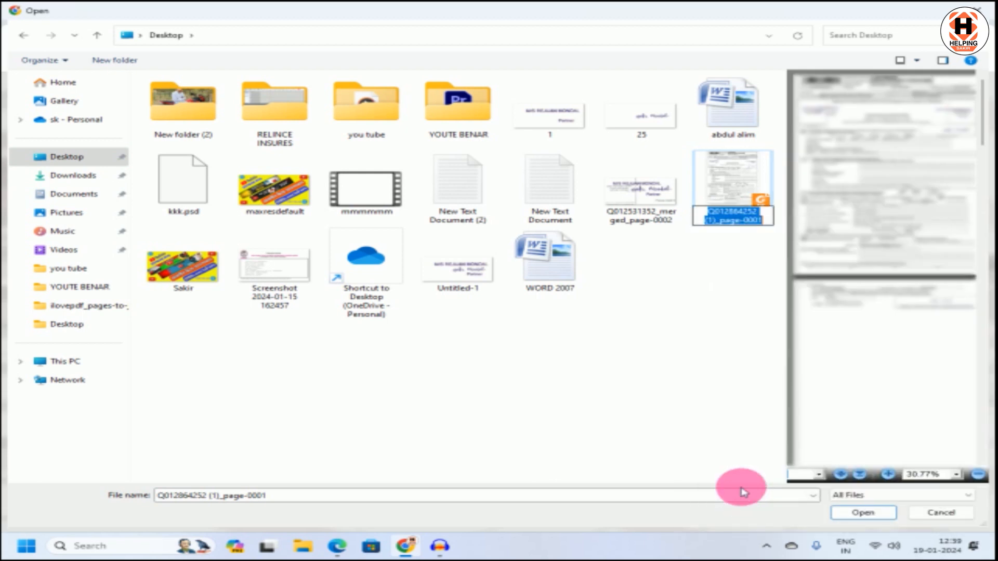
left_click(718, 339)
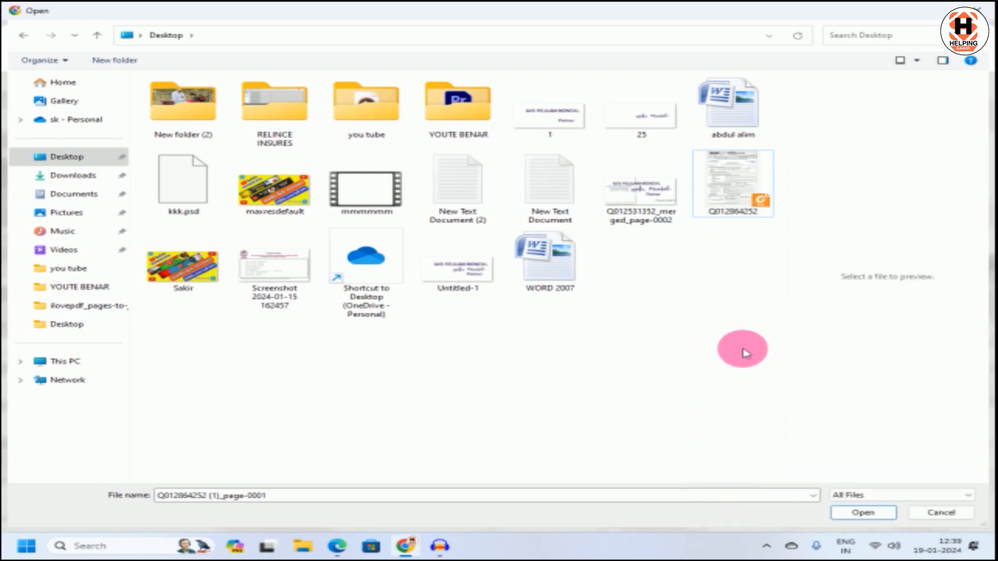
Attach the renamed PDF as the CSF form along with documents, upload it and acknowledge the confirmation.
double_click(730, 187)
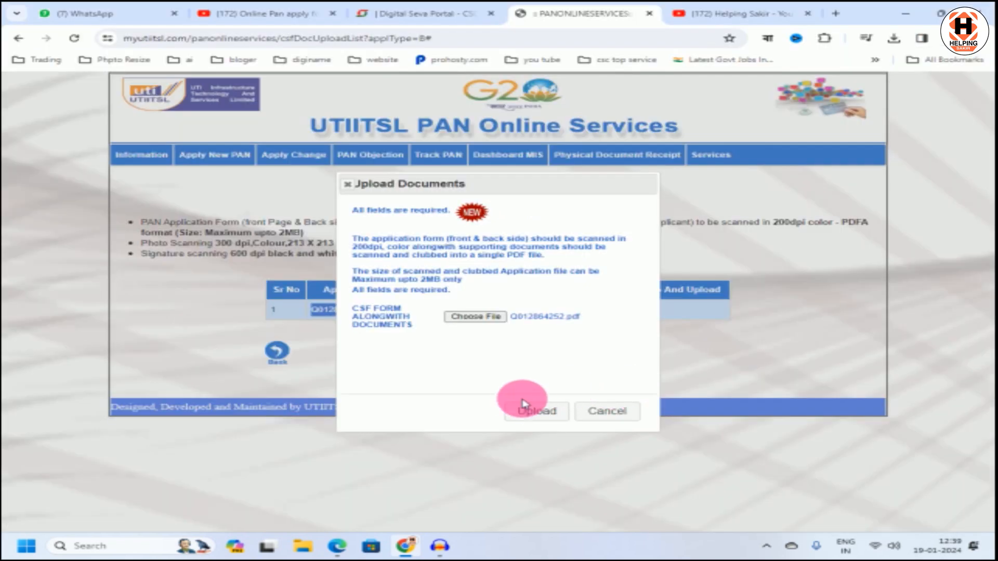
left_click(547, 413)
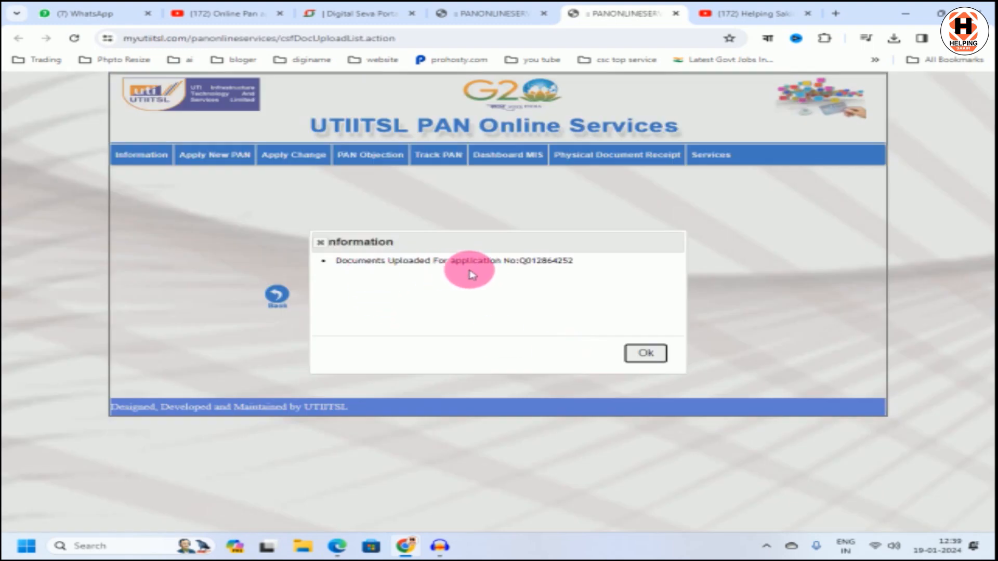
left_click(647, 353)
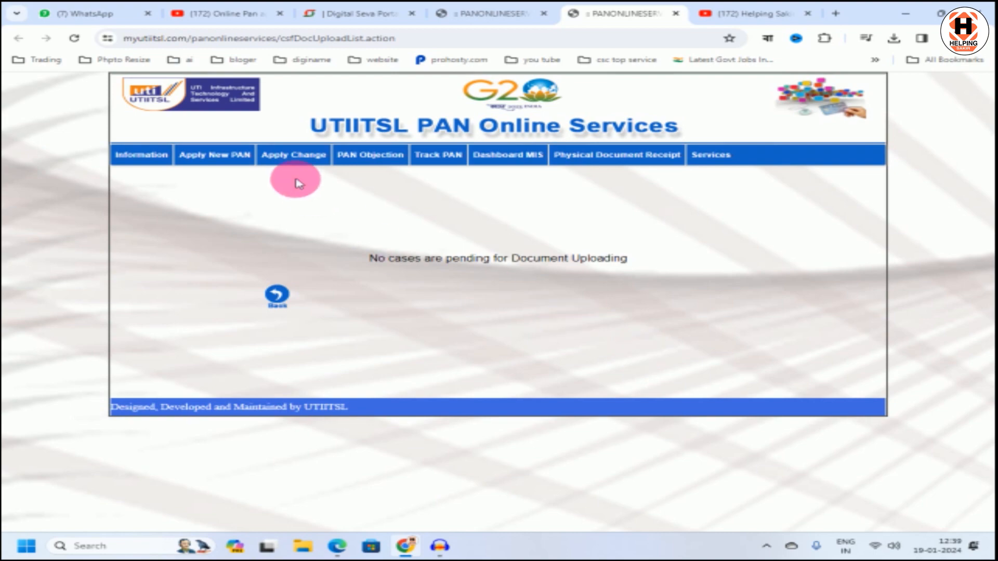